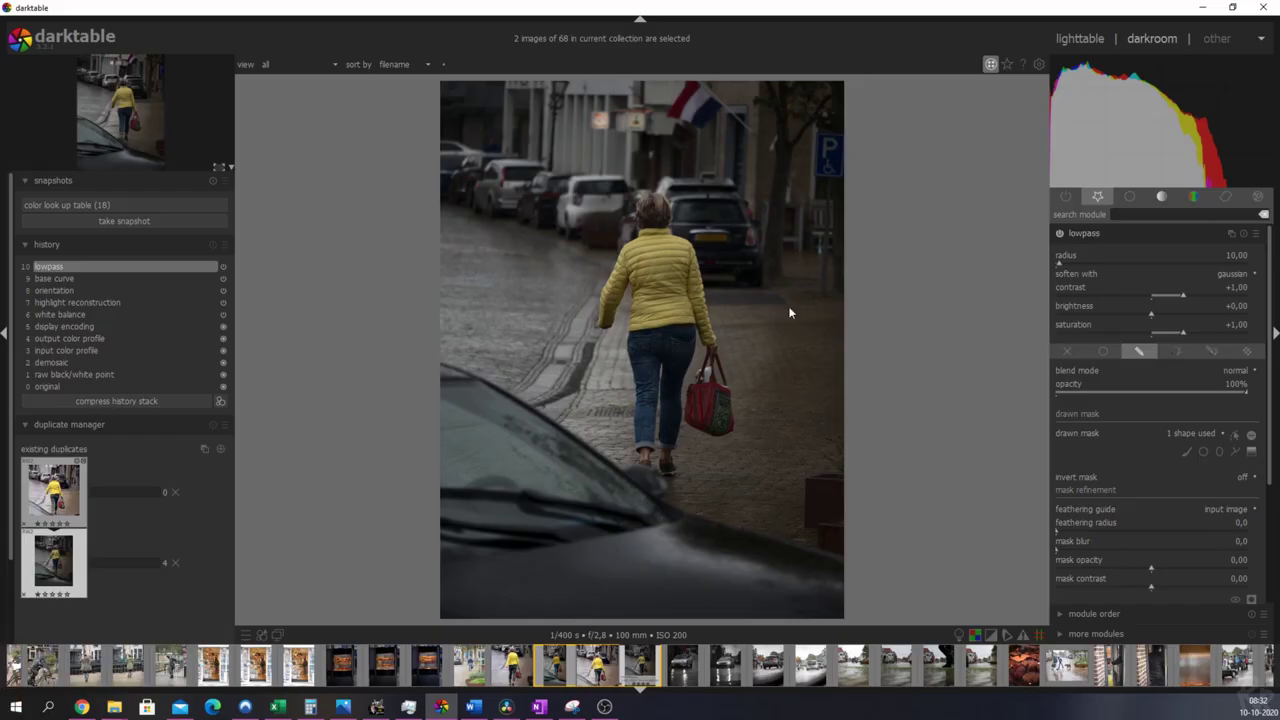
# Step: Compare the edit against the snapshot, then return to the darker duplicate for editing
pyautogui.scroll(3, 708, 237)
pyautogui.scroll(-3, 886, 300)
pyautogui.click(90, 205)
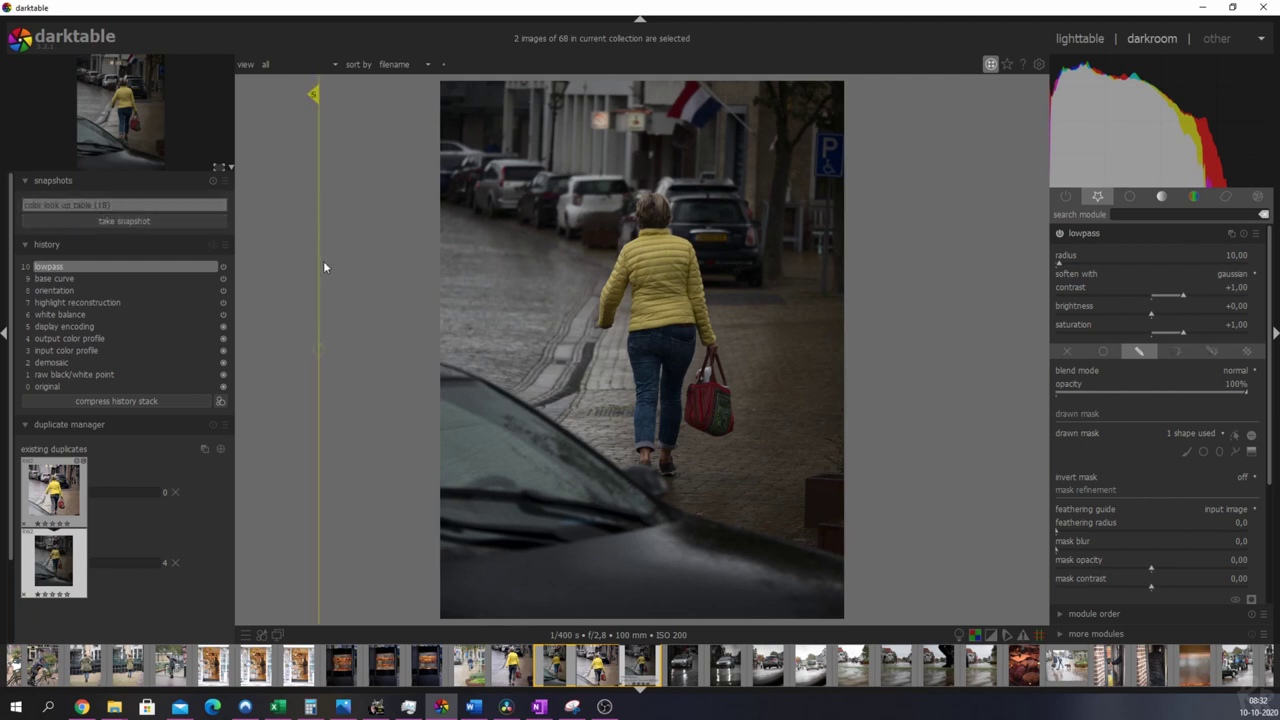
pyautogui.moveTo(323, 267); pyautogui.dragTo(978, 269)
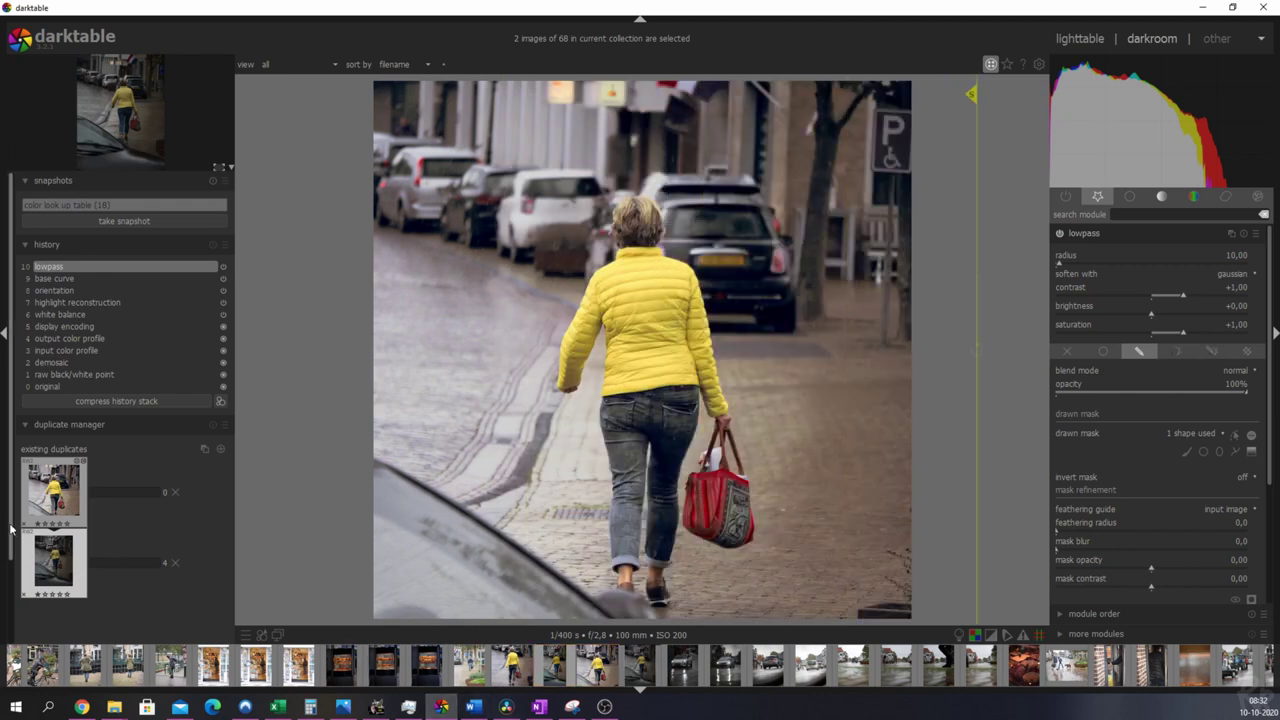
pyautogui.click(86, 206)
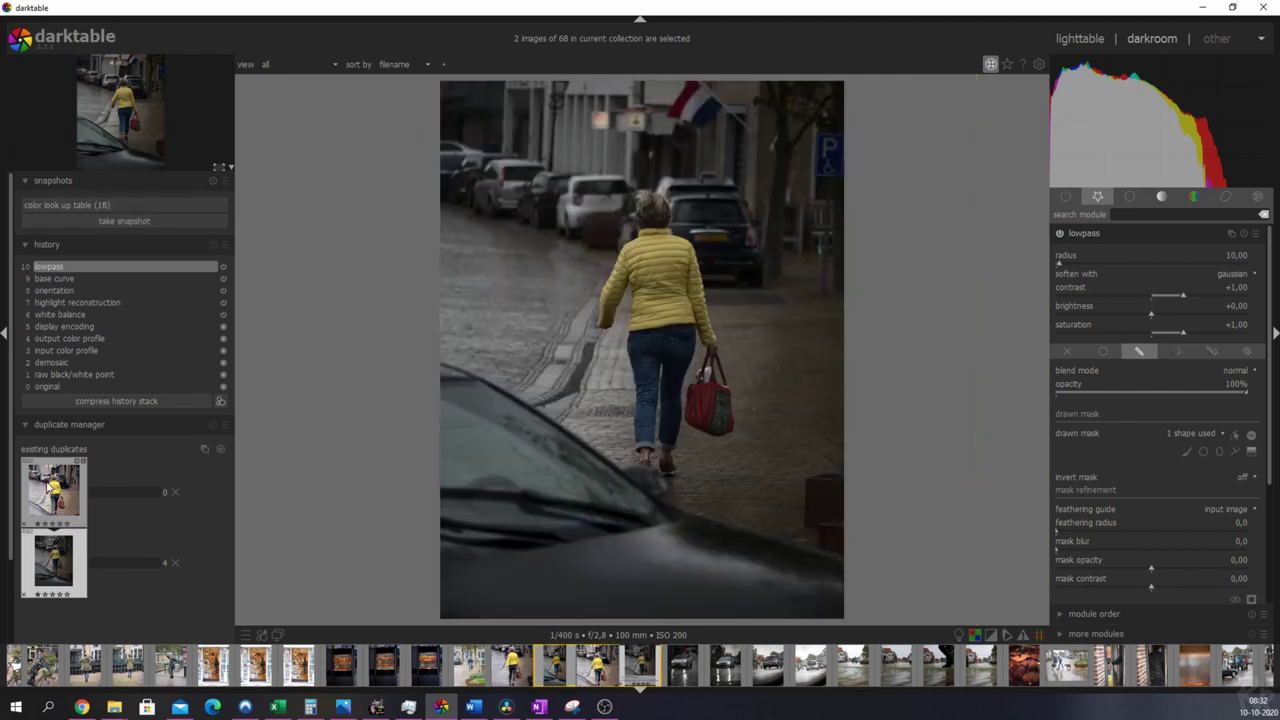
pyautogui.click(47, 487)
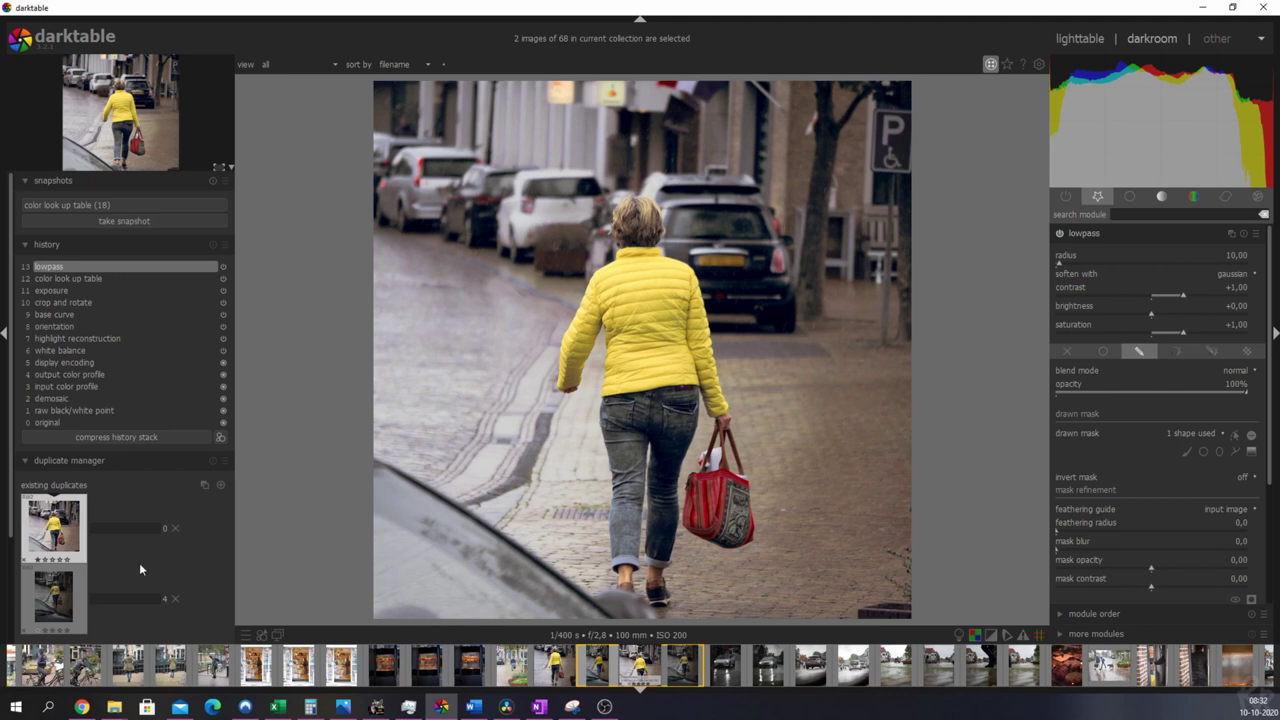
pyautogui.click(47, 620)
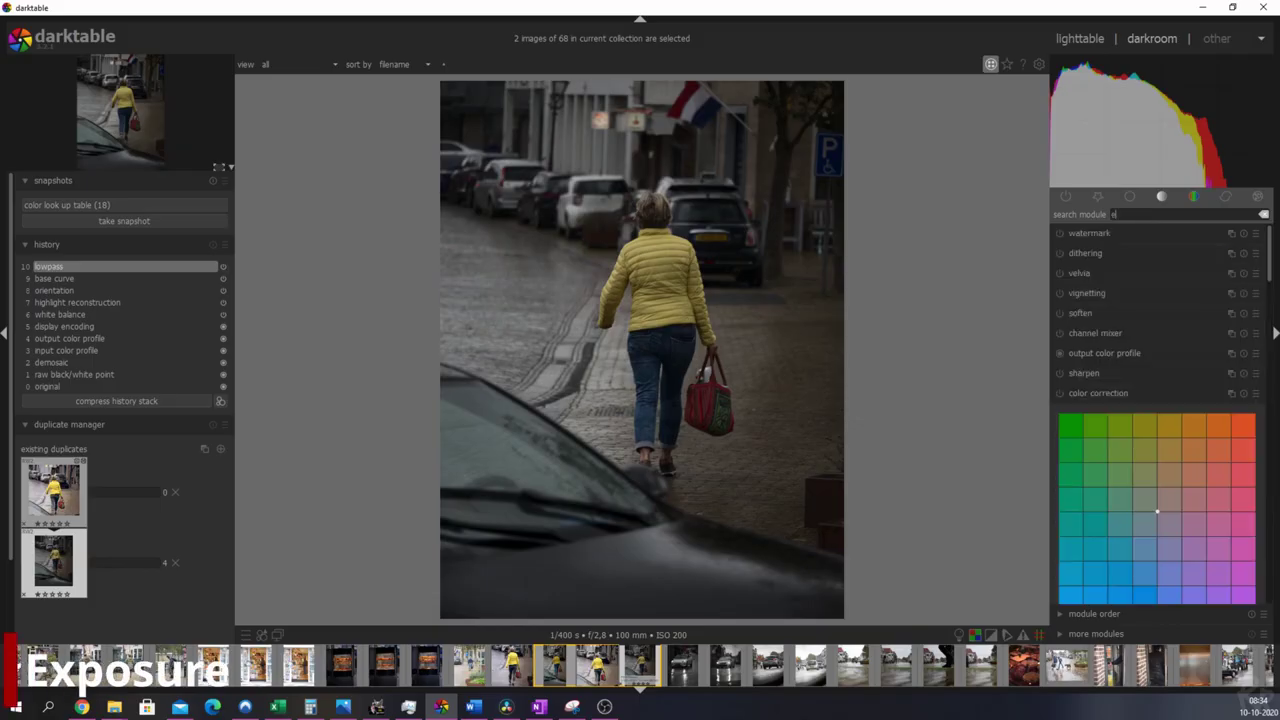
# Step: Look for the exposure module through the search box and the favourite and correction module groups
pyautogui.write('exposu')
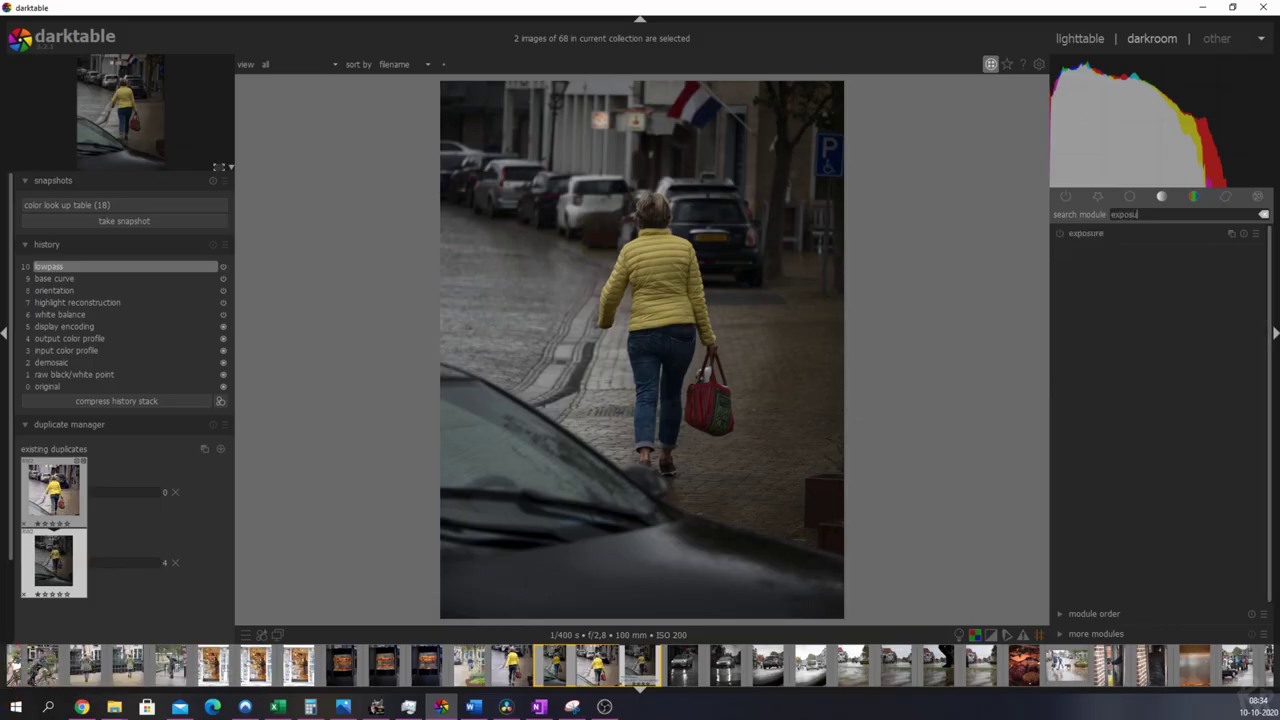
pyautogui.click(1108, 234)
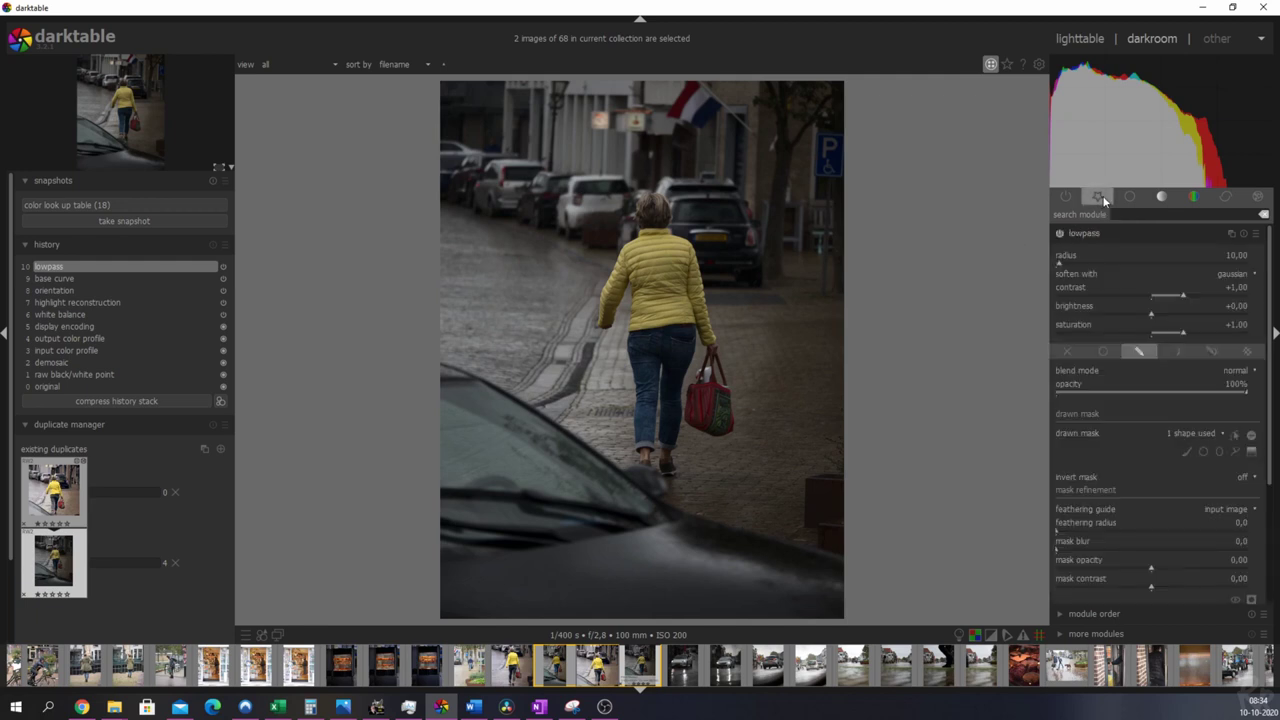
pyautogui.press('BackSpace')
pyautogui.press('BackSpace')
pyautogui.press('BackSpace')
pyautogui.press('BackSpace')
pyautogui.press('BackSpace')
pyautogui.press('BackSpace')
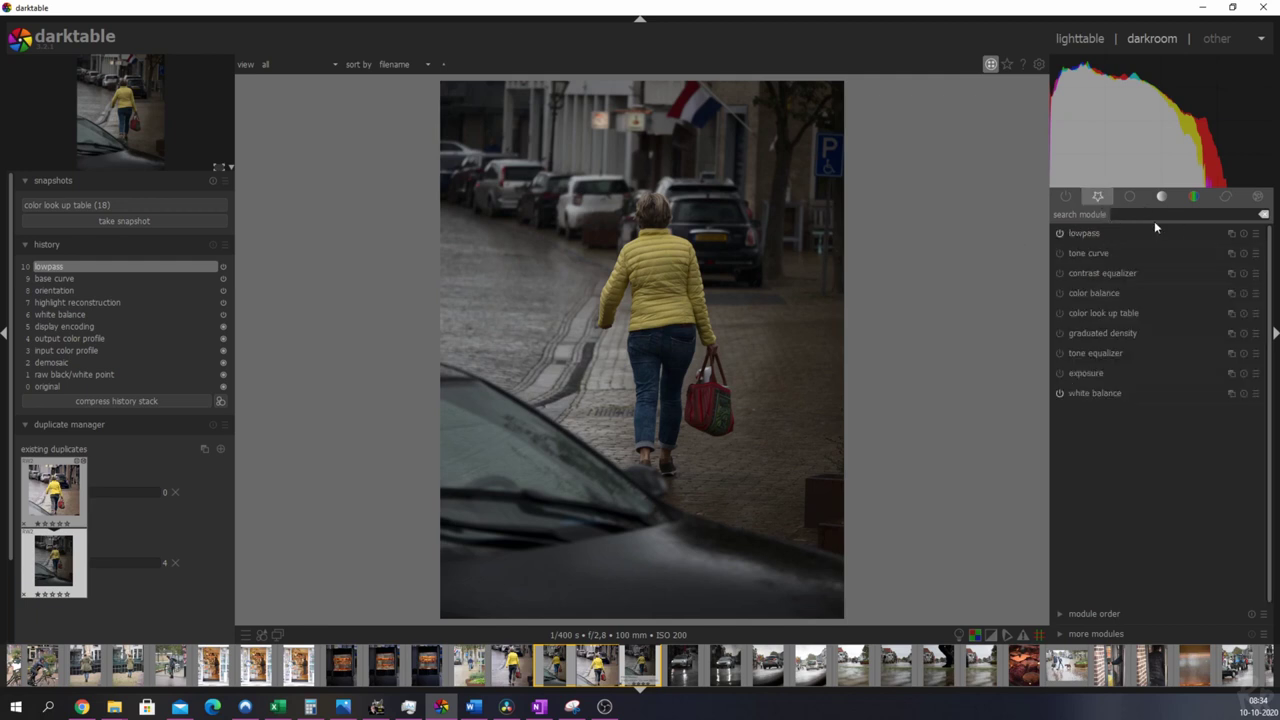
pyautogui.write('exs')
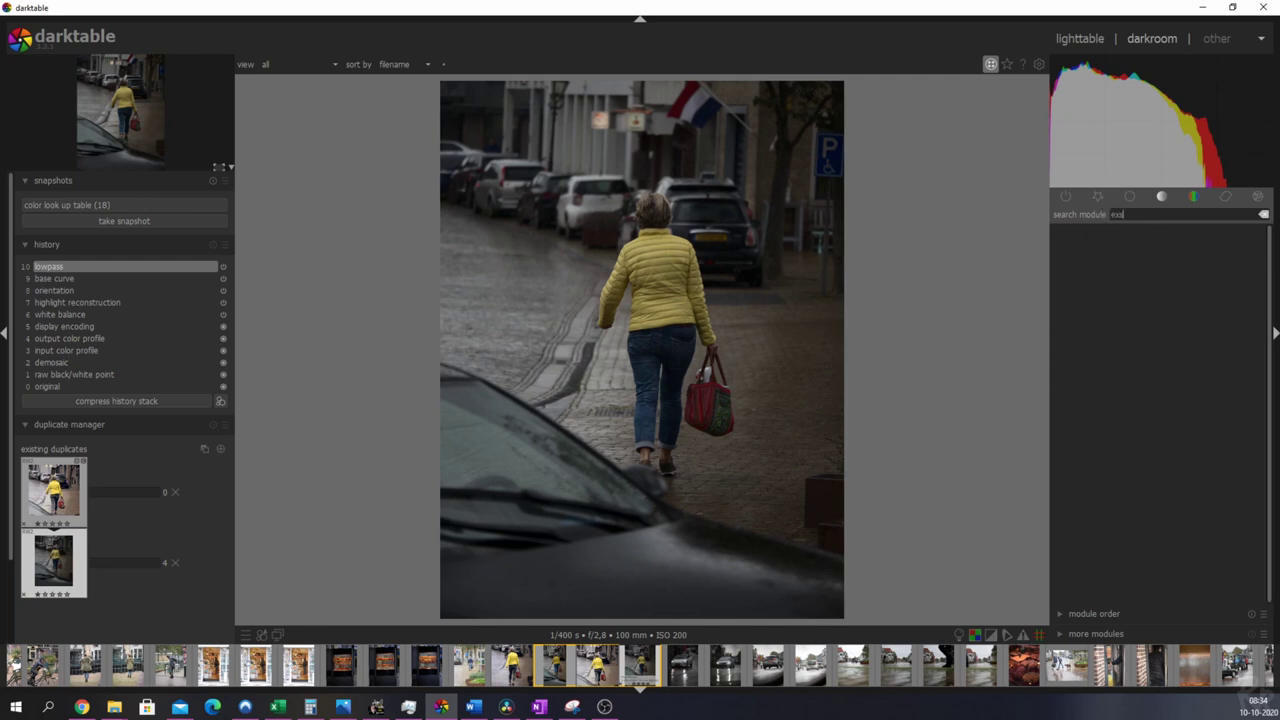
pyautogui.press('BackSpace')
pyautogui.click(1097, 197)
pyautogui.click(1161, 197)
pyautogui.click(1193, 197)
pyautogui.click(1226, 197)
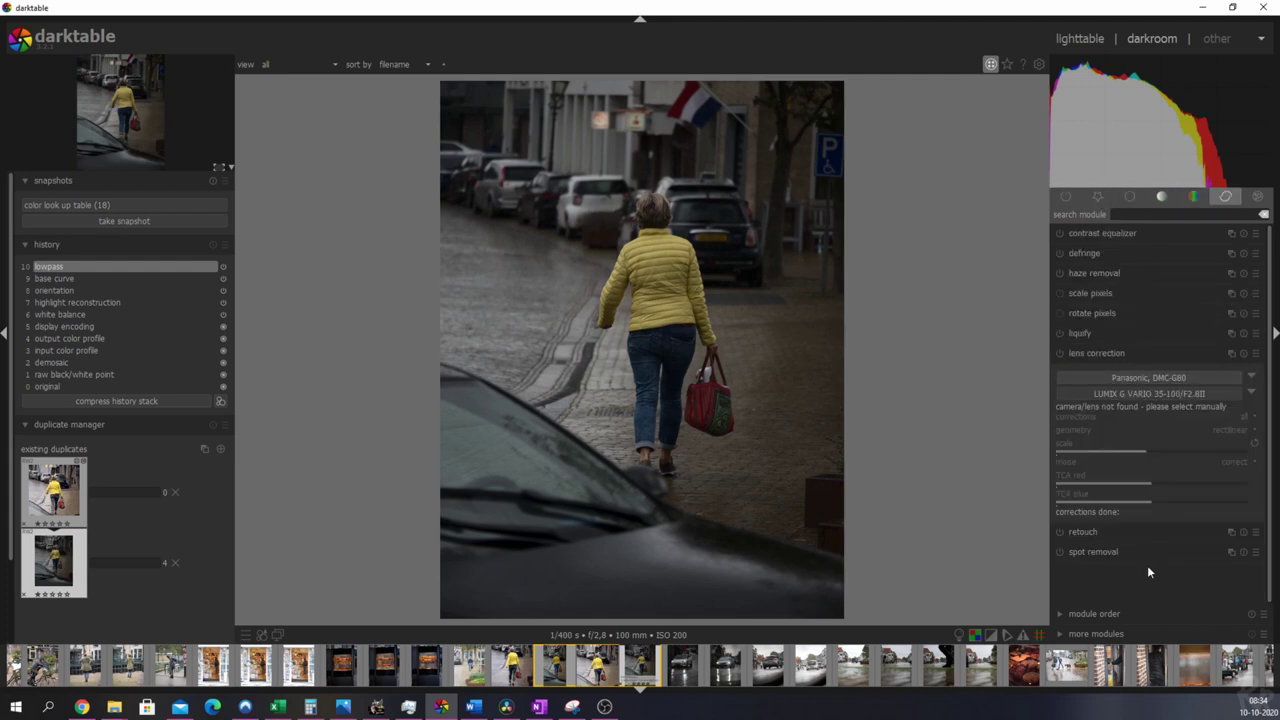
pyautogui.click(1068, 632)
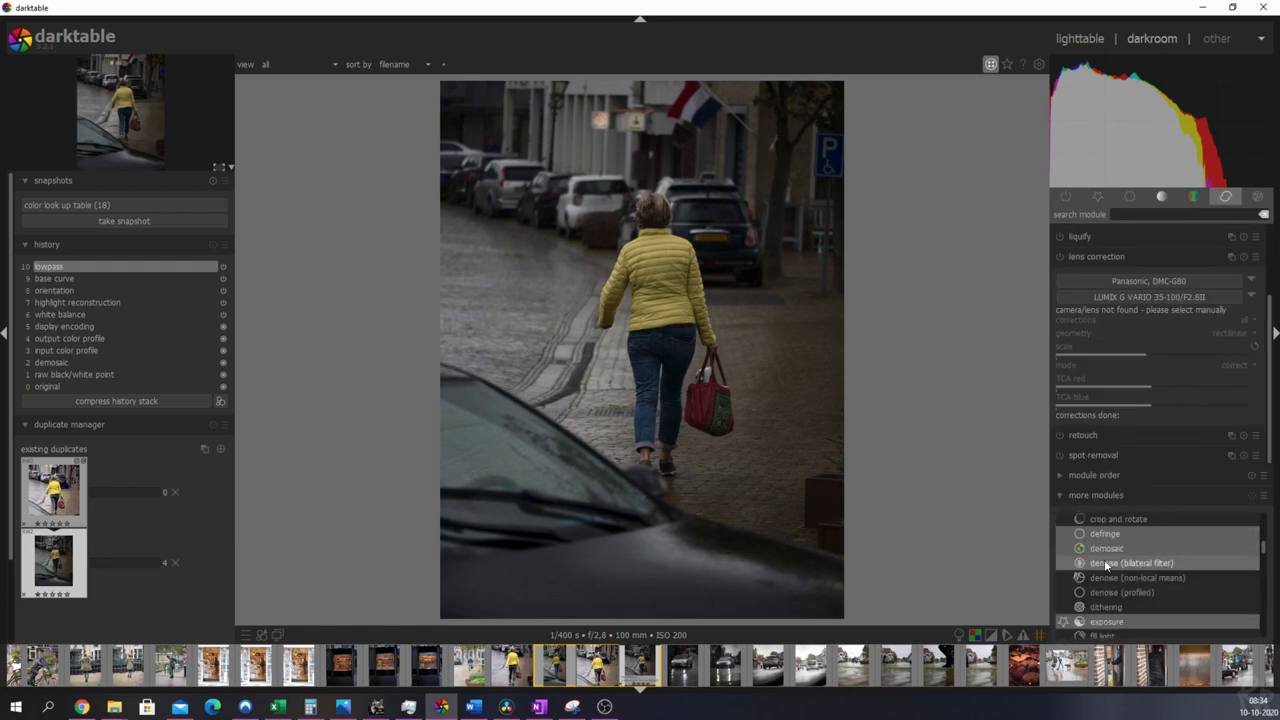
pyautogui.click(1105, 496)
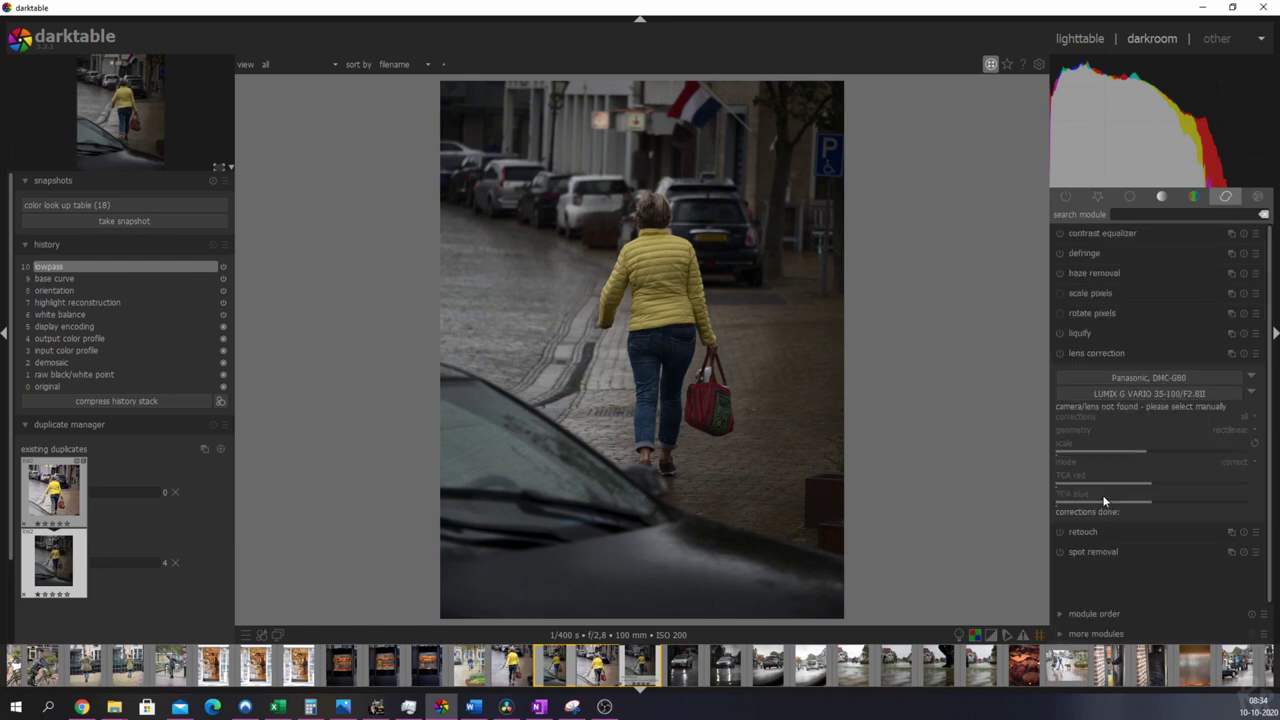
# Step: Search 'exposure' and switch on the exposure module, logged at 0.00 EV
pyautogui.click(1127, 215)
pyautogui.write('exporue')
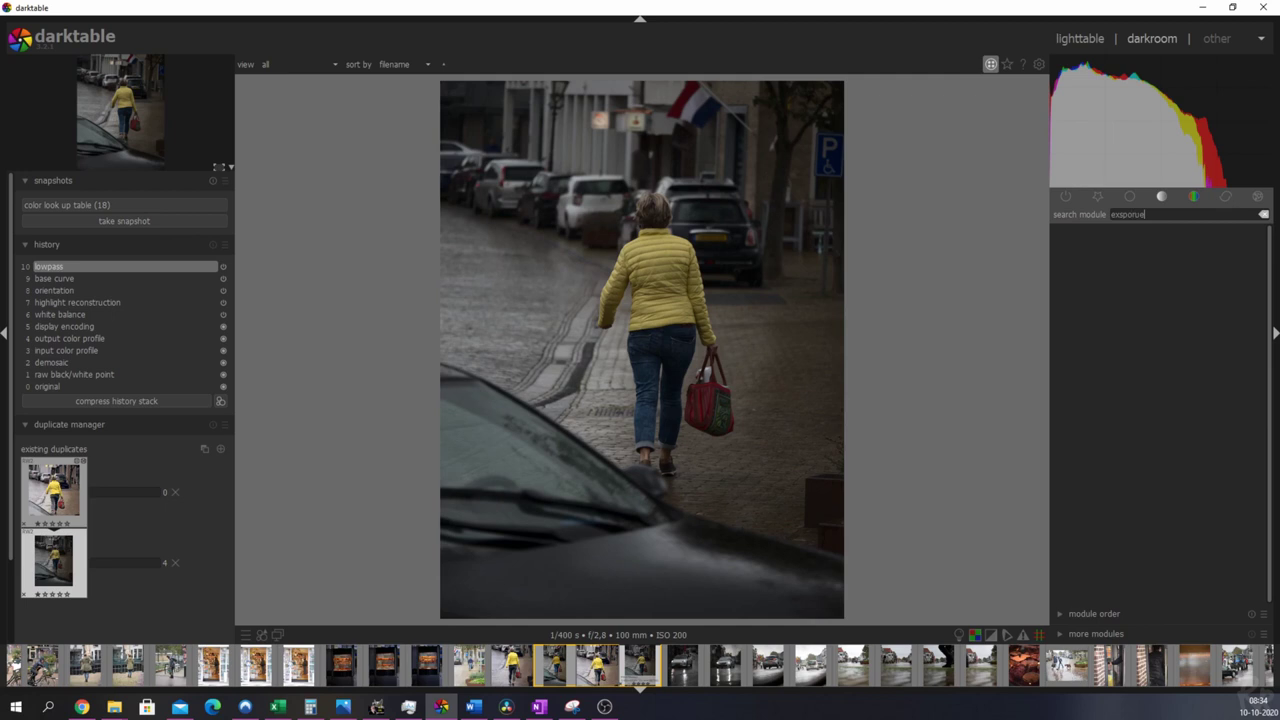
pyautogui.hotkey('ctrl', 'a')
pyautogui.write('e')
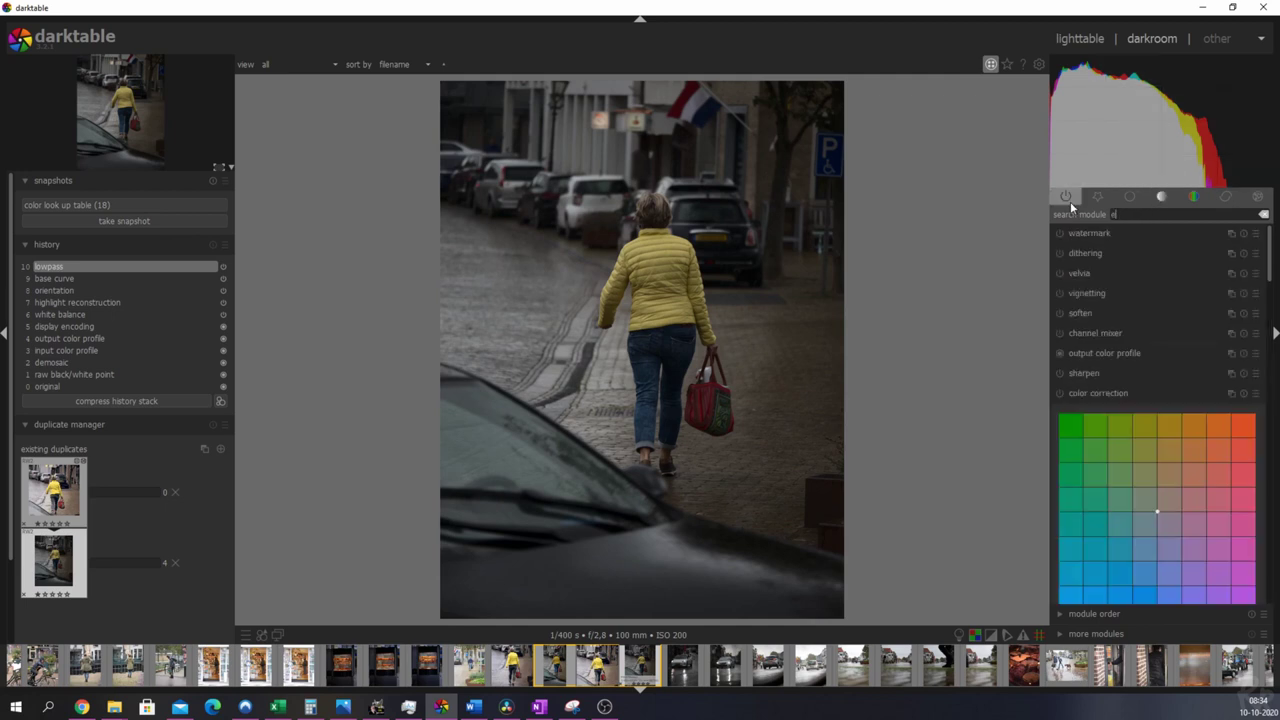
pyautogui.write('xposure')
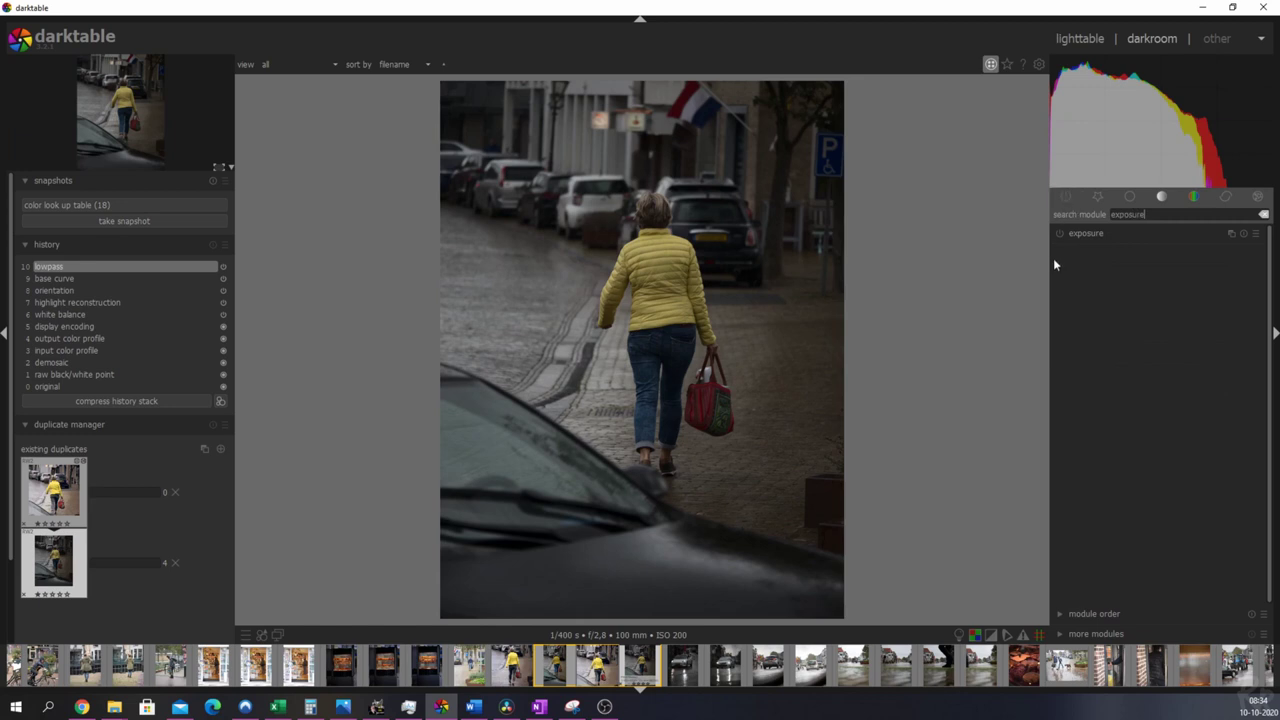
pyautogui.click(1059, 233)
# Step: Raise exposure to +1.54 EV and black level correction to 0.0020, then collapse the module
pyautogui.click(1079, 235)
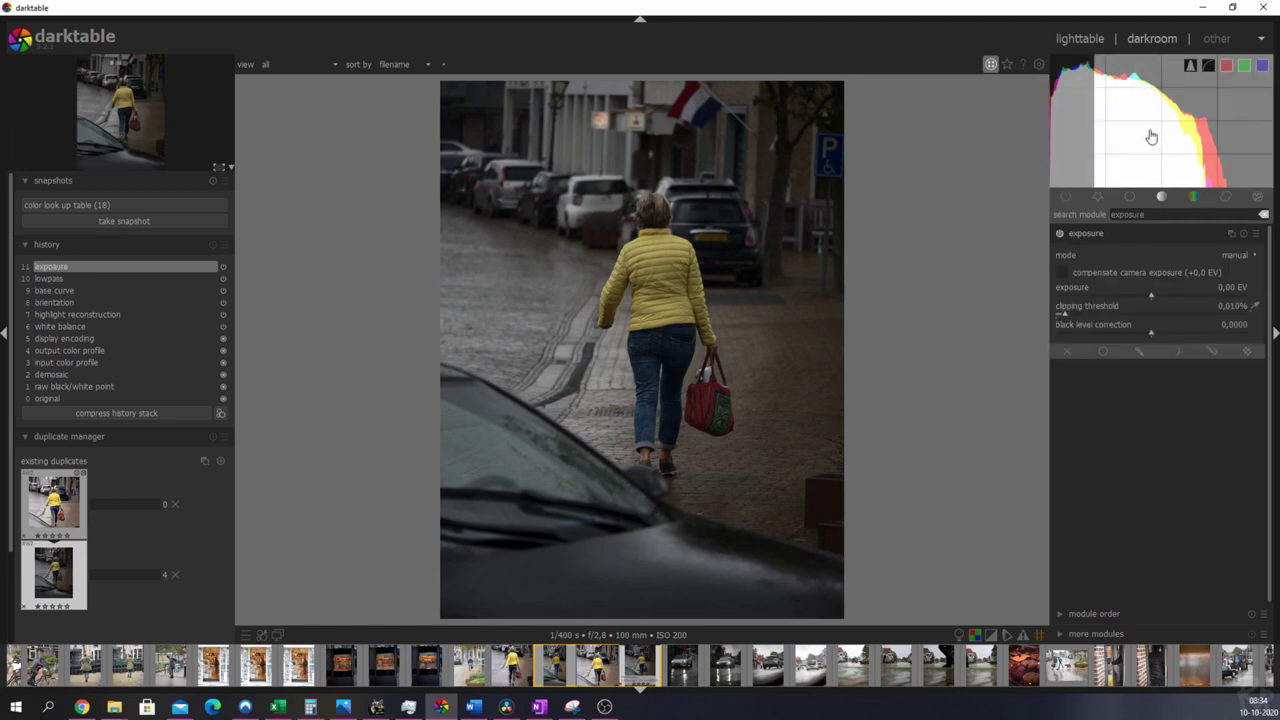
pyautogui.moveTo(1186, 172); pyautogui.dragTo(1272, 180)
pyautogui.moveTo(1192, 294)
pyautogui.mouseDown()
pyautogui.moveTo(1146, 292)
pyautogui.moveTo(1210, 299)
pyautogui.moveTo(1128, 297)
pyautogui.moveTo(1202, 301)
pyautogui.mouseUp()
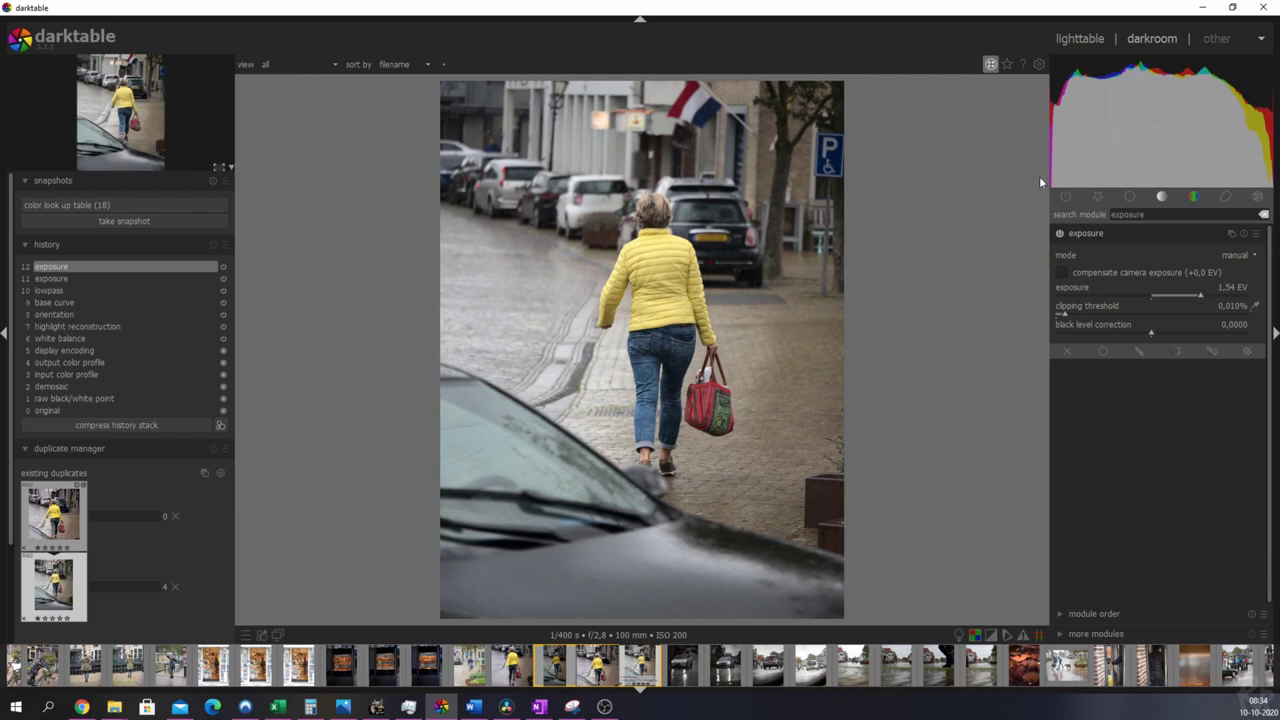
pyautogui.moveTo(1068, 193)
pyautogui.scroll(2, 1245, 330)
pyautogui.scroll(-2, 1240, 333)
pyautogui.scroll(1, 1237, 333)
pyautogui.scroll(1, 1237, 331)
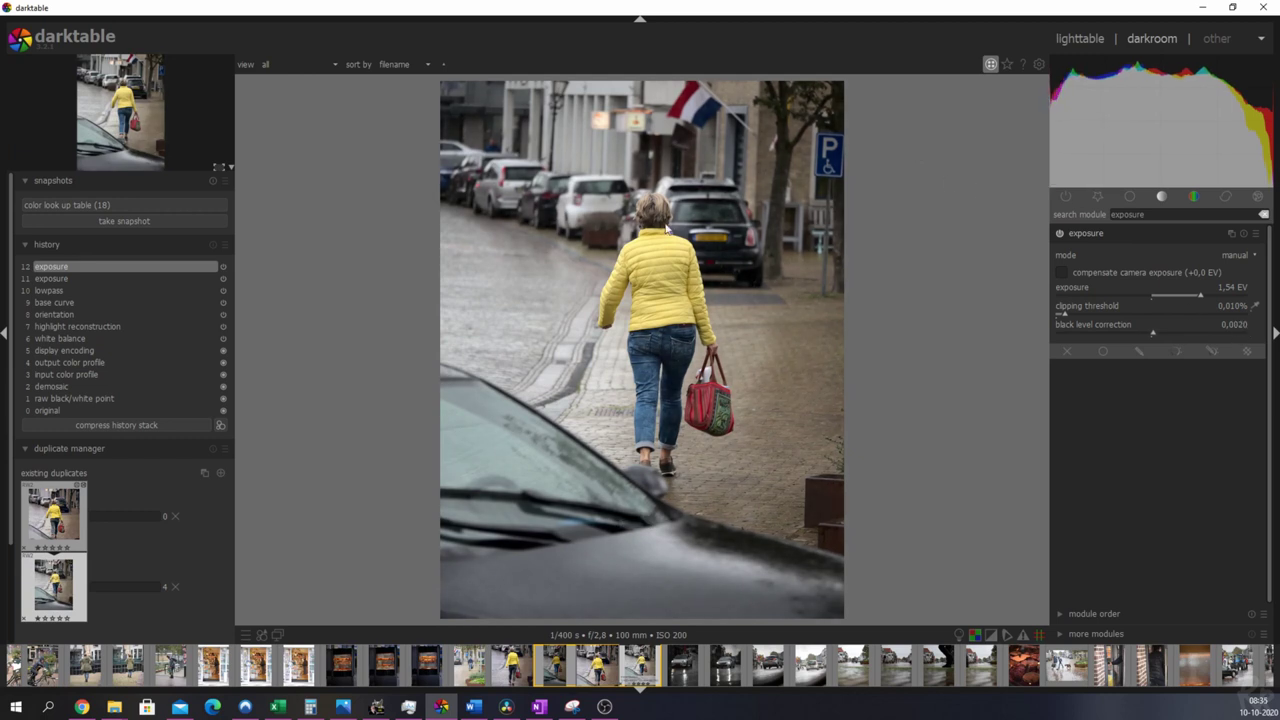
pyautogui.click(1090, 233)
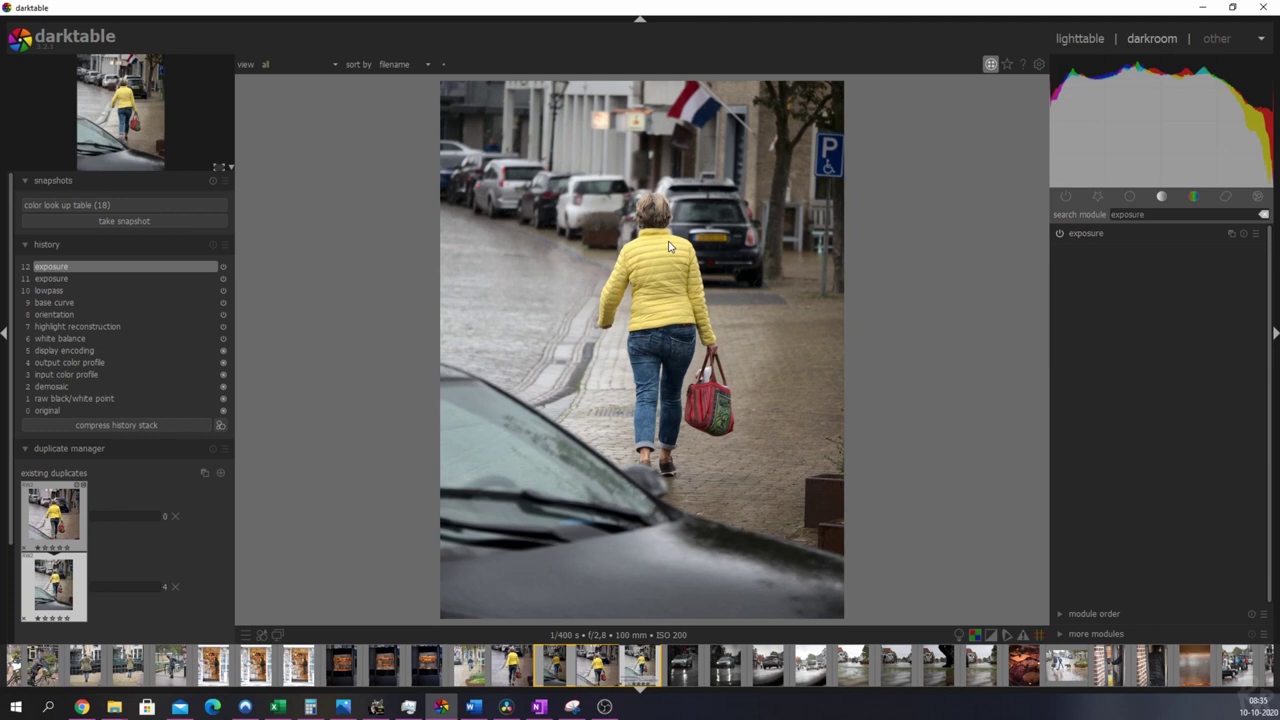
# Step: Search 'color look' and switch on the color look up table module
pyautogui.doubleClick(1176, 215)
pyautogui.write('color l')
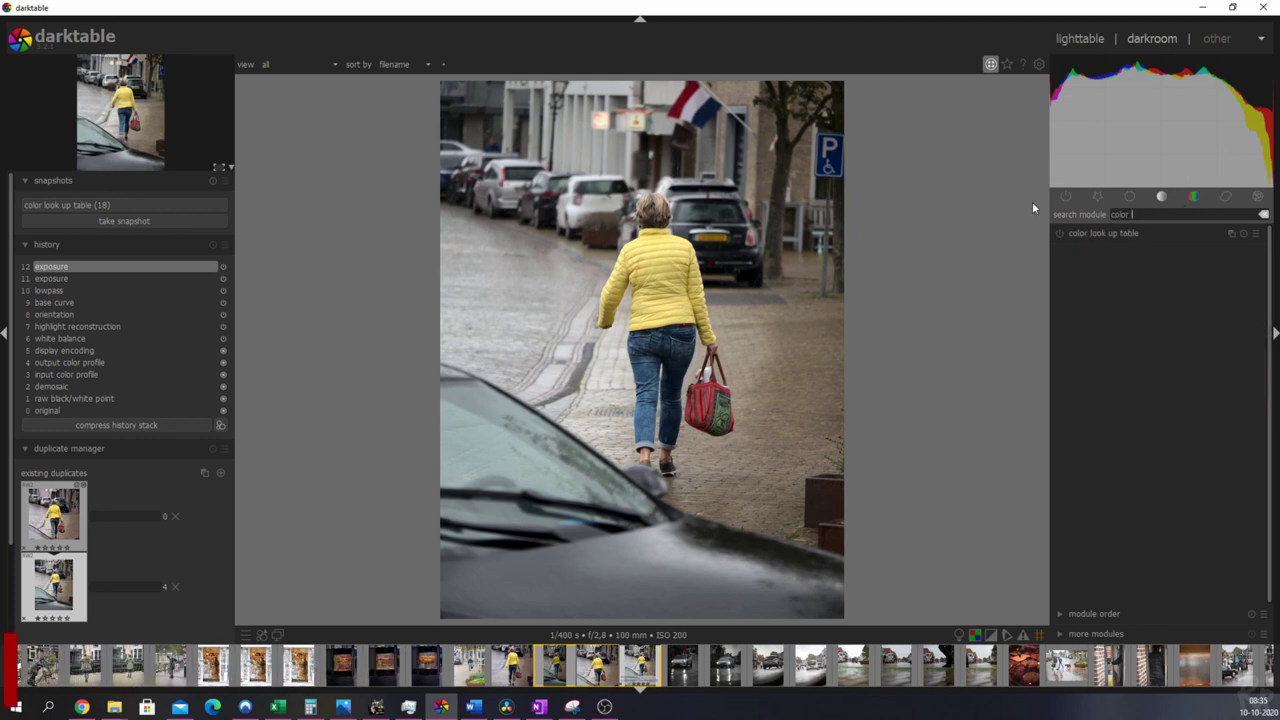
pyautogui.write('ook')
pyautogui.click(1067, 236)
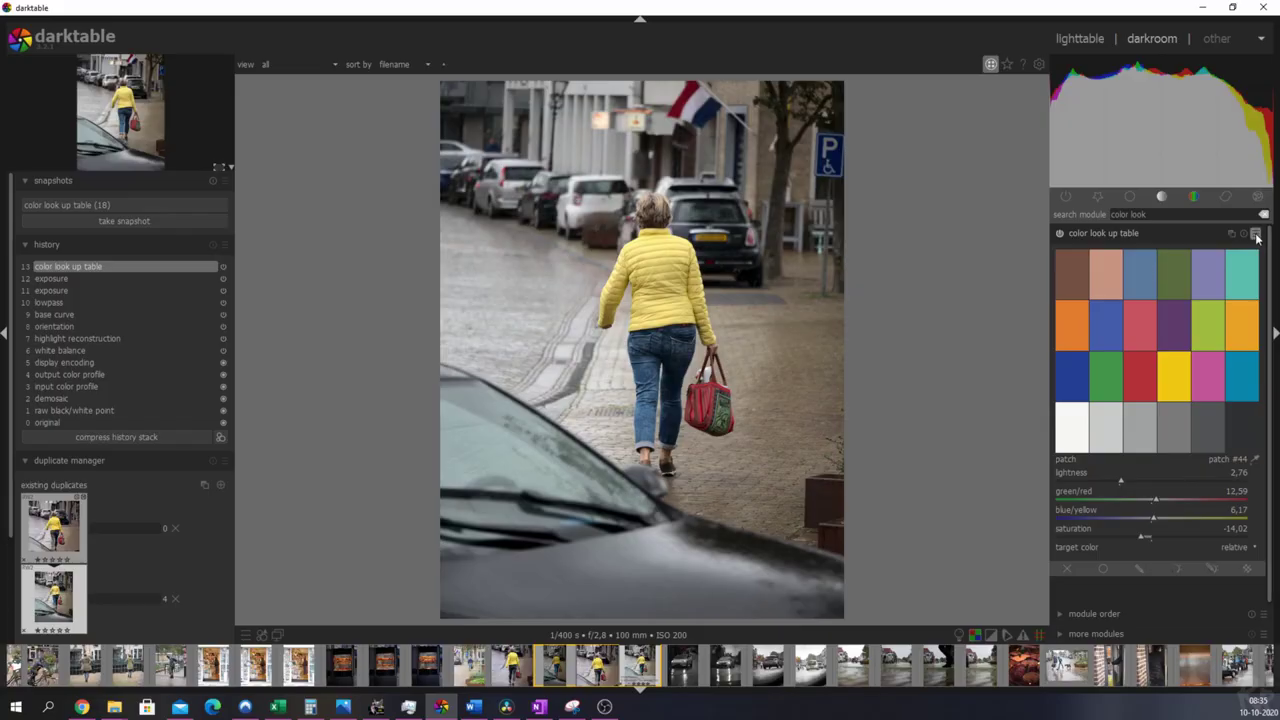
# Step: Apply the Fuji Velvia emulation preset, toggle it off and on, and compare with the snapshot
pyautogui.click(1256, 234)
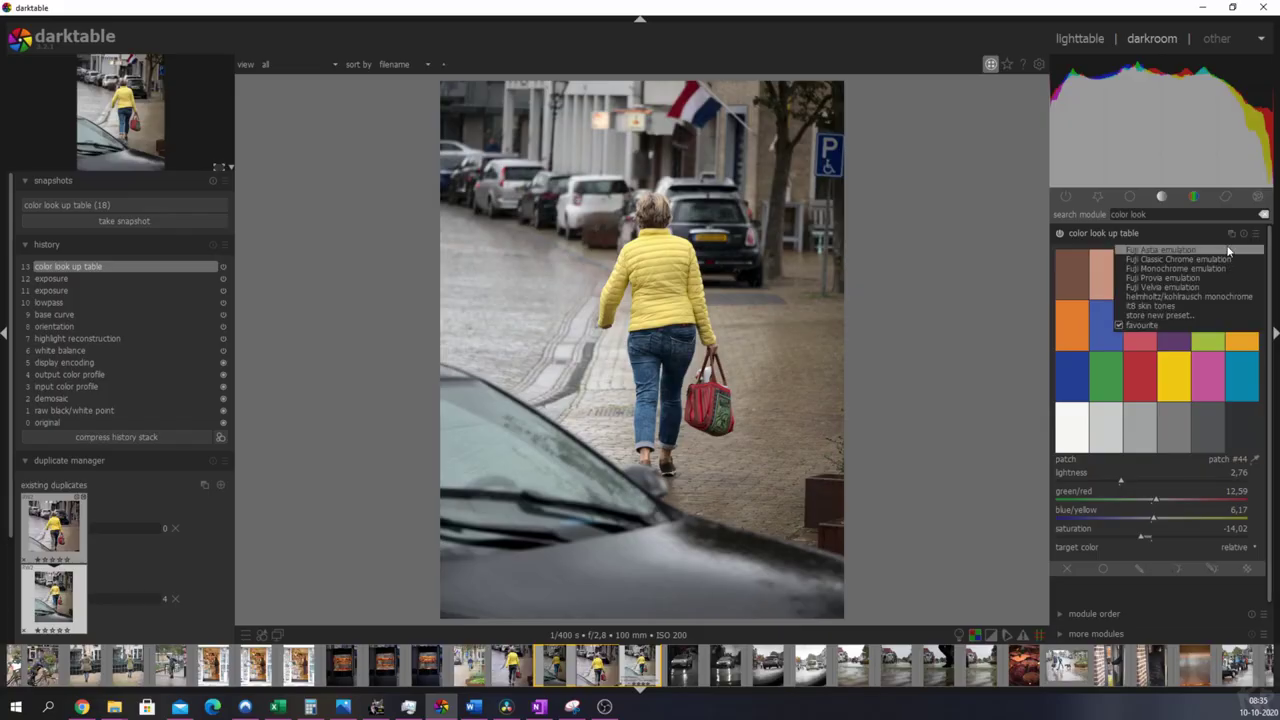
pyautogui.click(1182, 288)
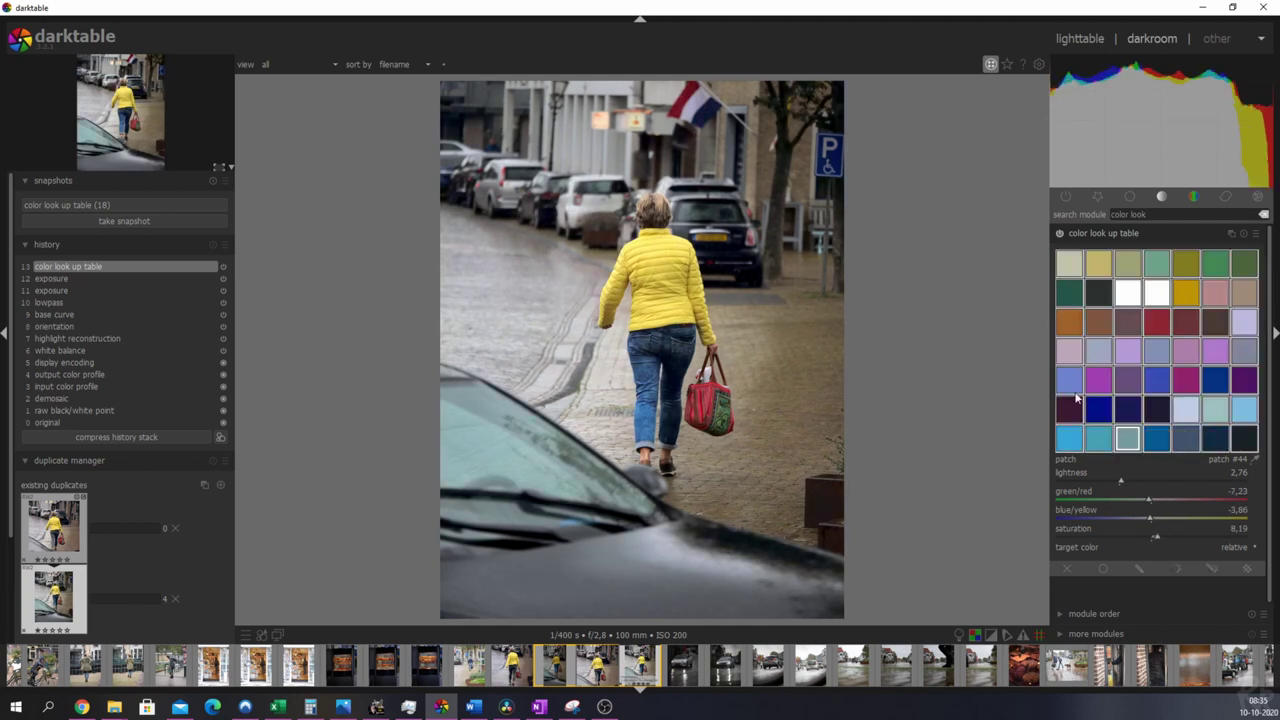
pyautogui.click(1061, 233)
pyautogui.click(1062, 234)
pyautogui.click(177, 205)
# Step: Check the color look up table's blending options and leave blending turned off
pyautogui.click(1231, 234)
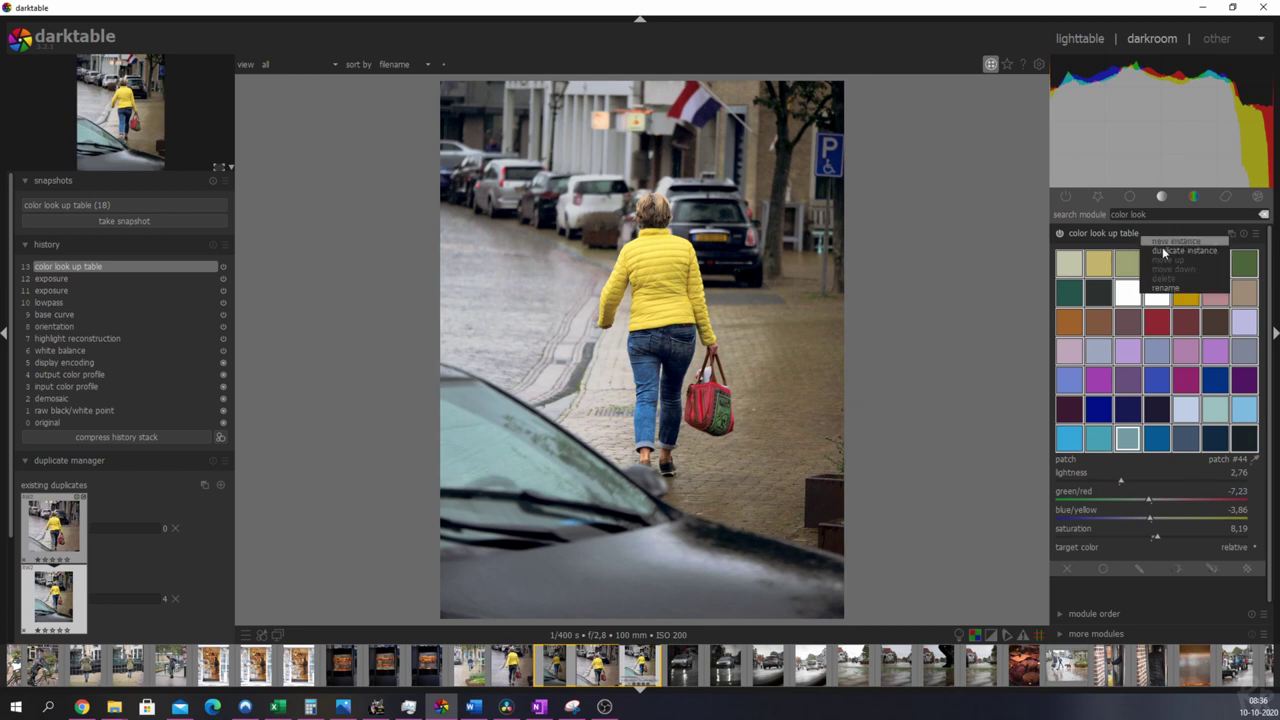
pyautogui.click(1103, 570)
pyautogui.click(1103, 569)
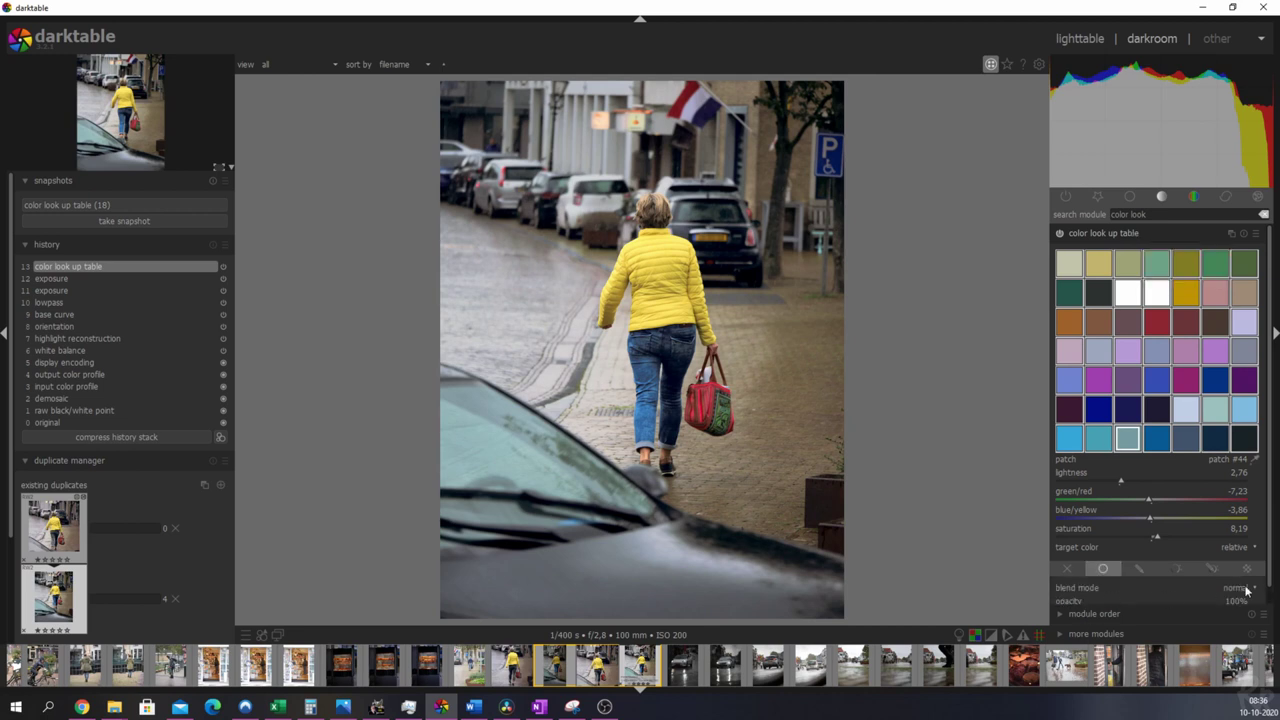
pyautogui.click(1067, 568)
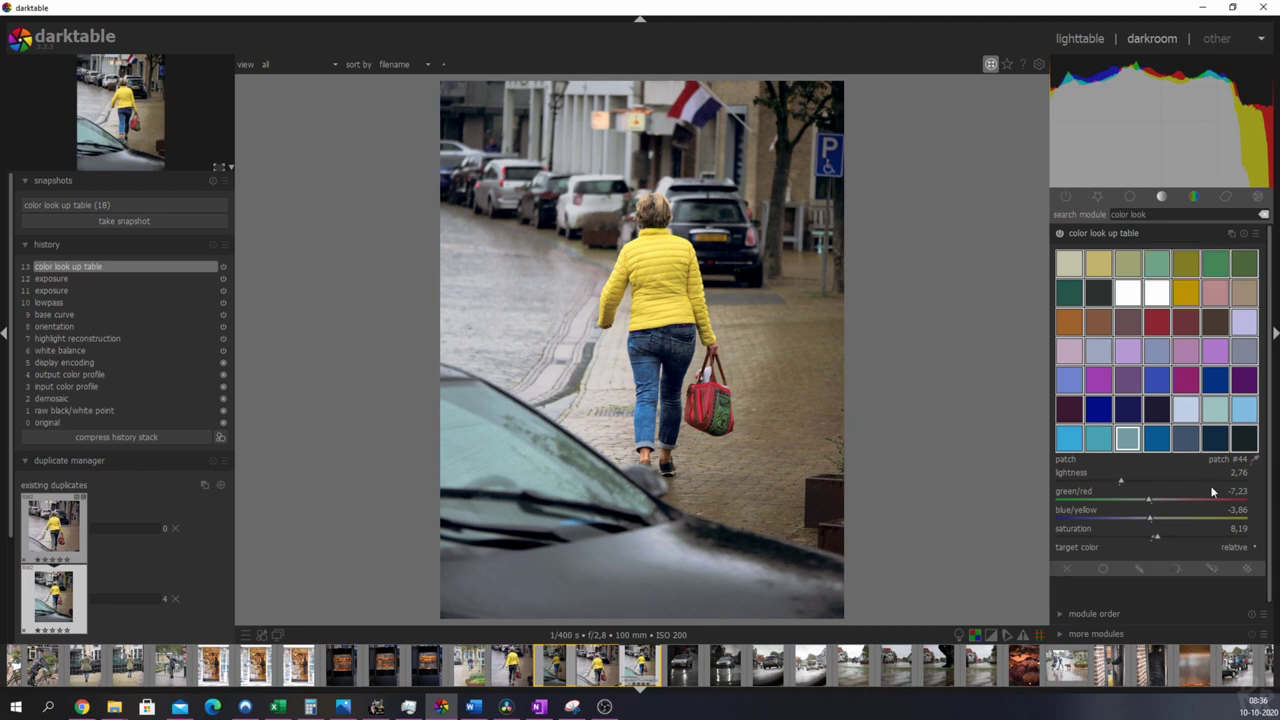
# Step: Drag saturation to -128 for the light green, green and dark teal patches
pyautogui.click(1208, 264)
pyautogui.click(1151, 264)
pyautogui.moveTo(1163, 541); pyautogui.dragTo(1043, 540)
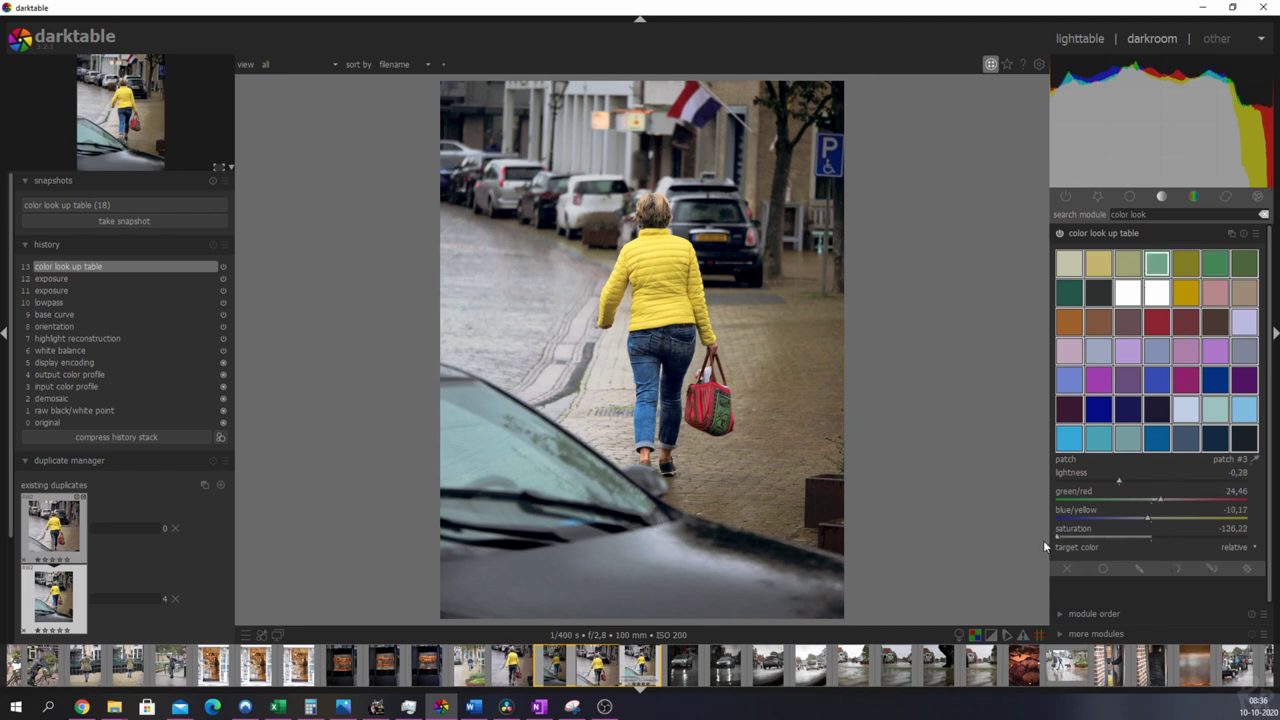
pyautogui.click(1217, 266)
pyautogui.moveTo(1160, 541); pyautogui.dragTo(1059, 531)
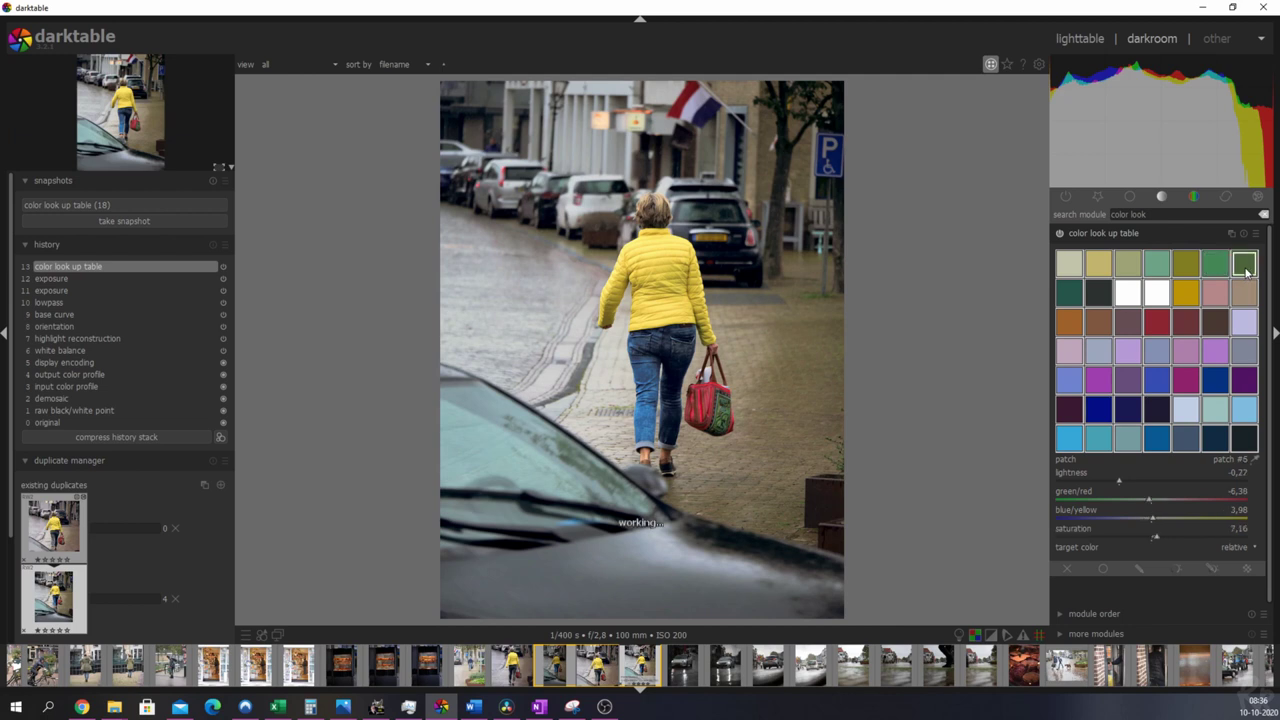
pyautogui.moveTo(1158, 541); pyautogui.dragTo(1023, 543)
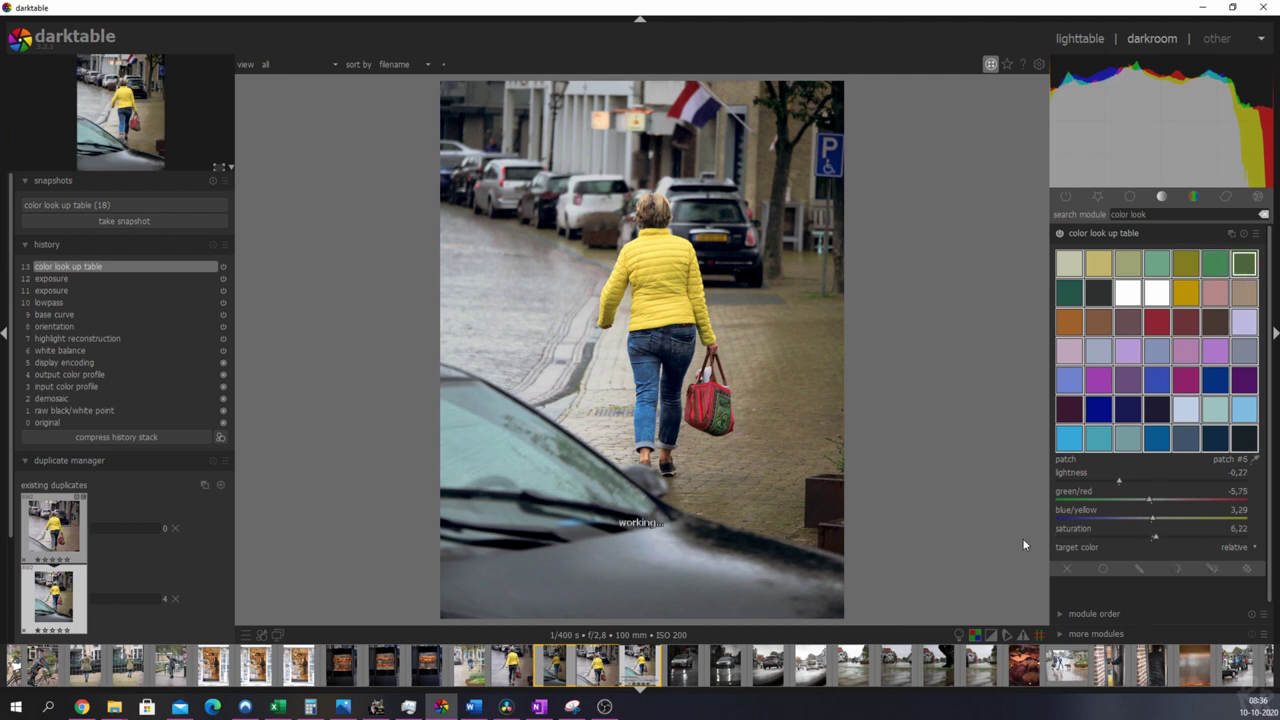
pyautogui.click(1079, 292)
pyautogui.moveTo(1153, 540); pyautogui.dragTo(1037, 537)
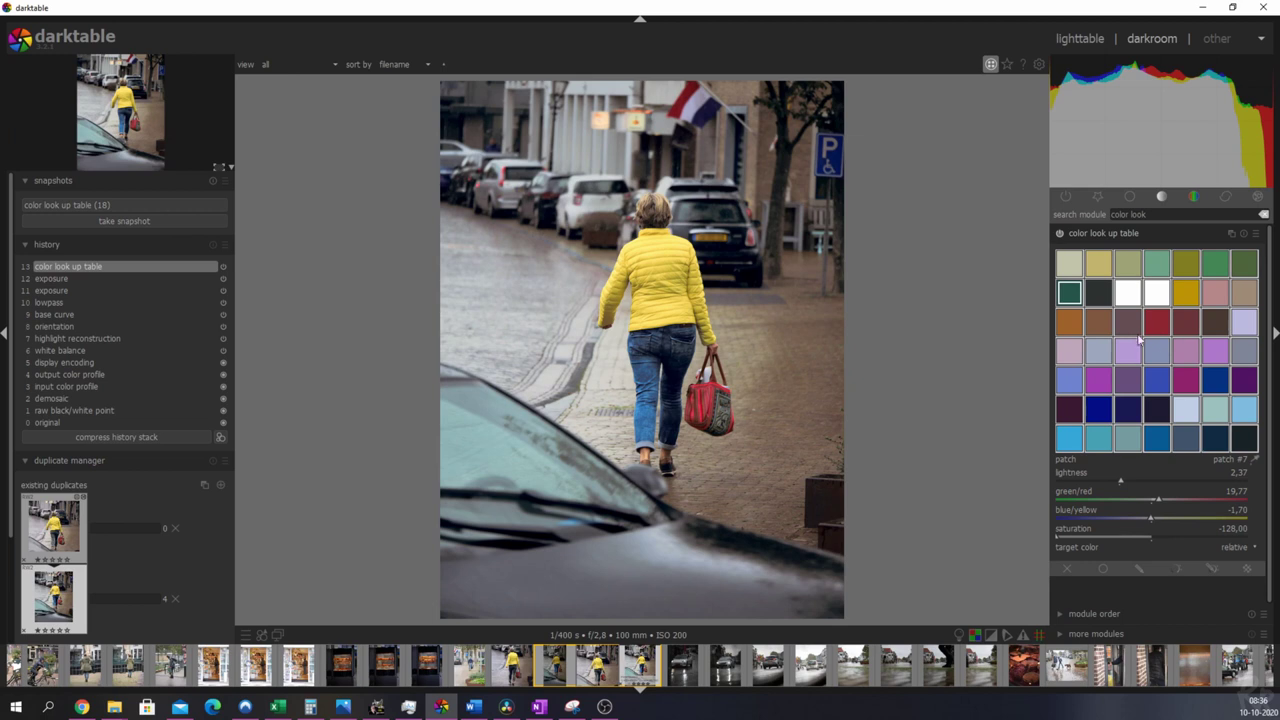
# Step: Desaturate the periwinkle, blue, dark blue and light blue patches to -128
pyautogui.click(1075, 383)
pyautogui.moveTo(1158, 546); pyautogui.dragTo(1060, 540)
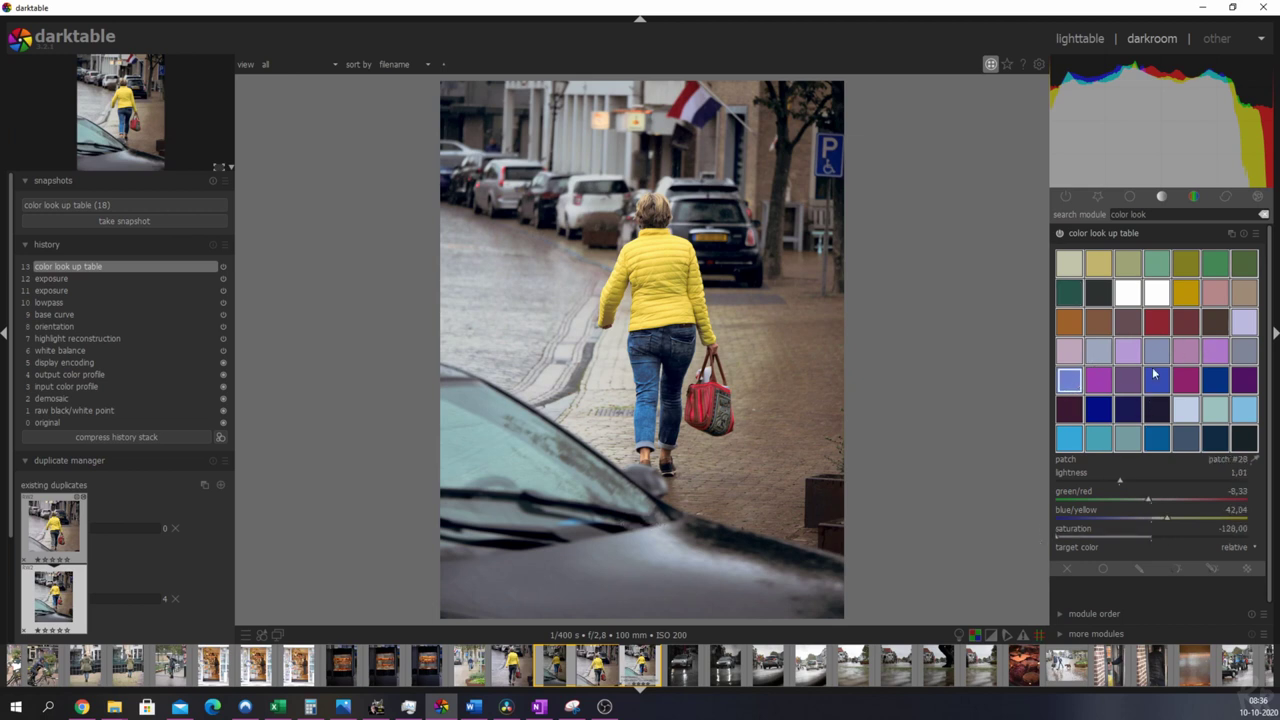
pyautogui.click(1156, 380)
pyautogui.moveTo(1158, 540); pyautogui.dragTo(1042, 541)
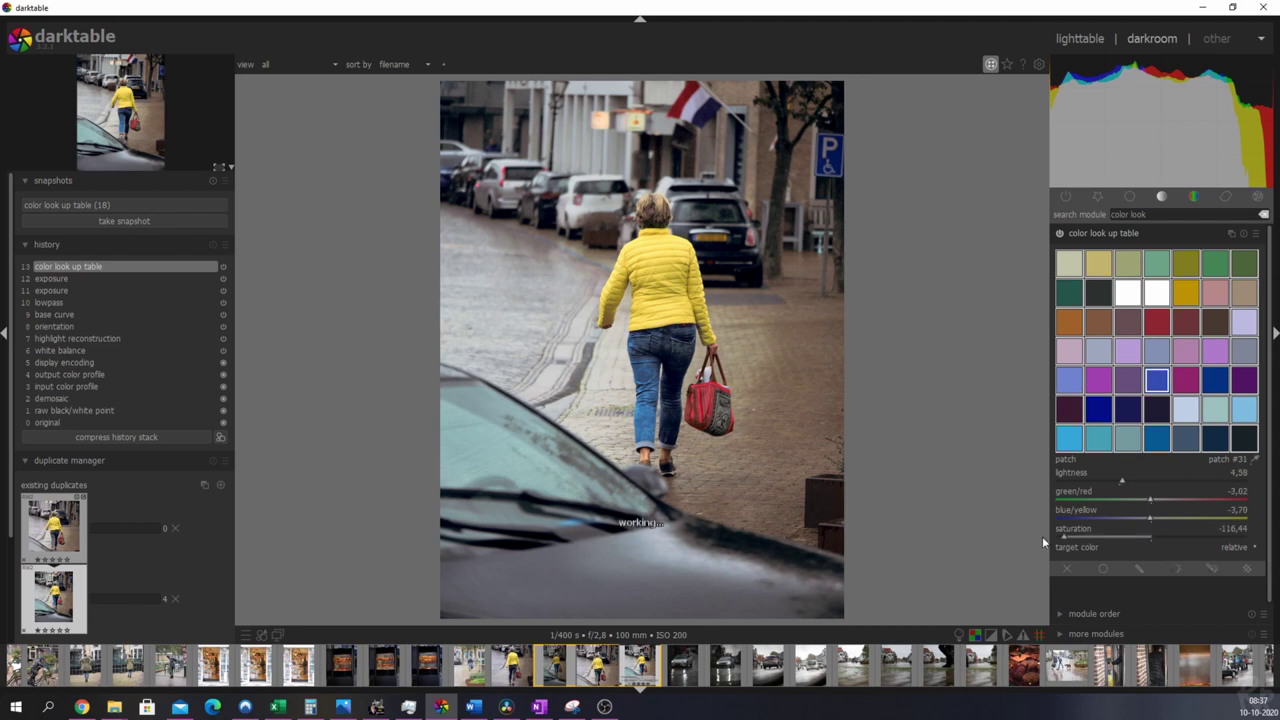
pyautogui.click(1215, 386)
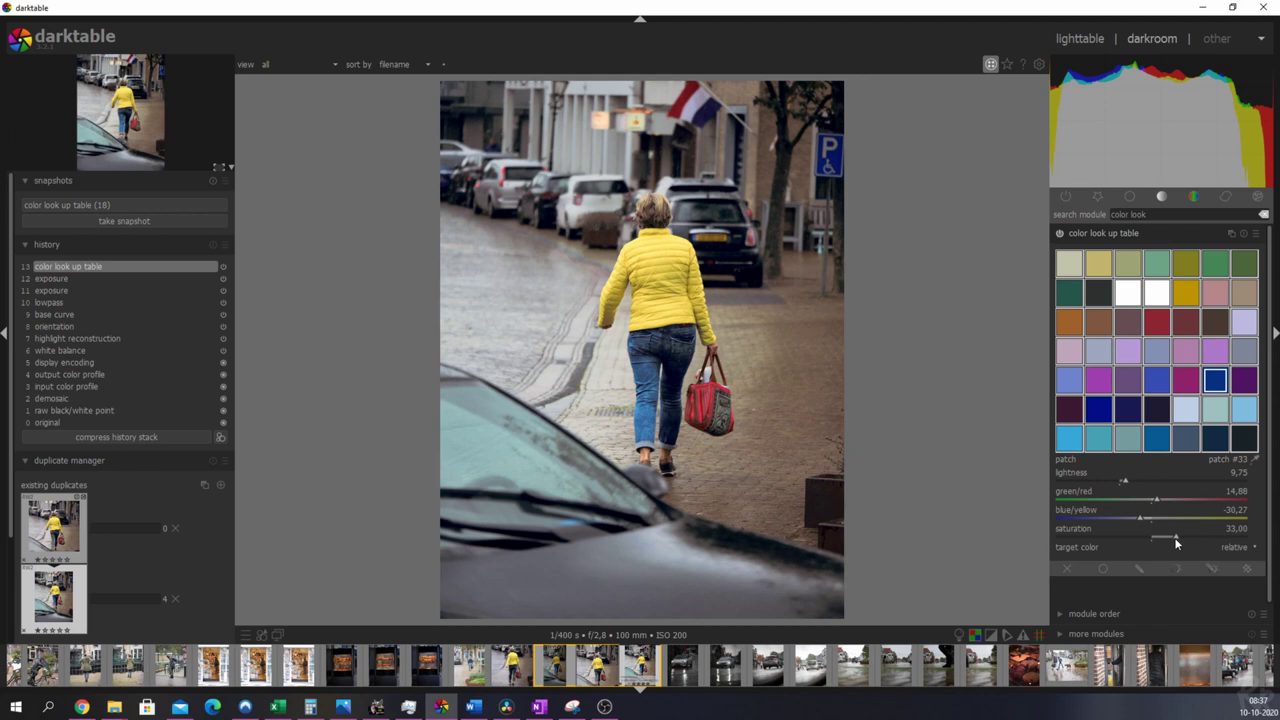
pyautogui.click(1057, 541)
pyautogui.moveTo(1147, 543); pyautogui.dragTo(1166, 540)
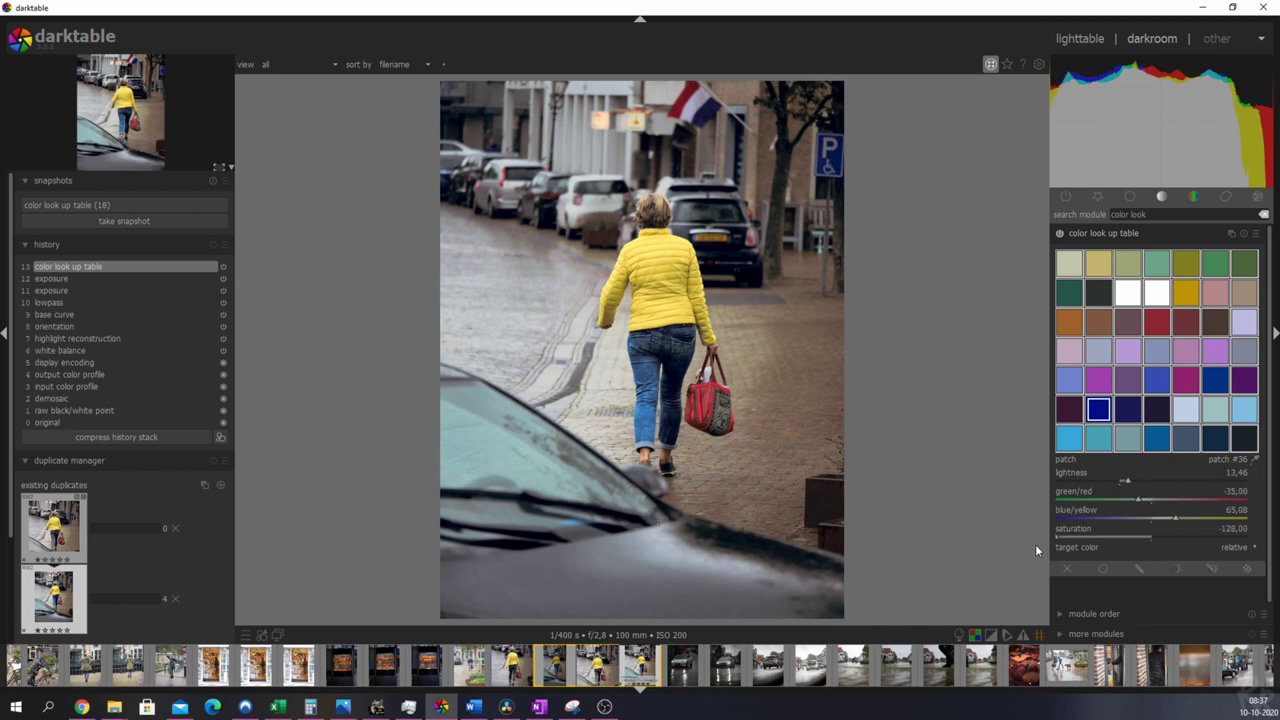
pyautogui.click(1132, 412)
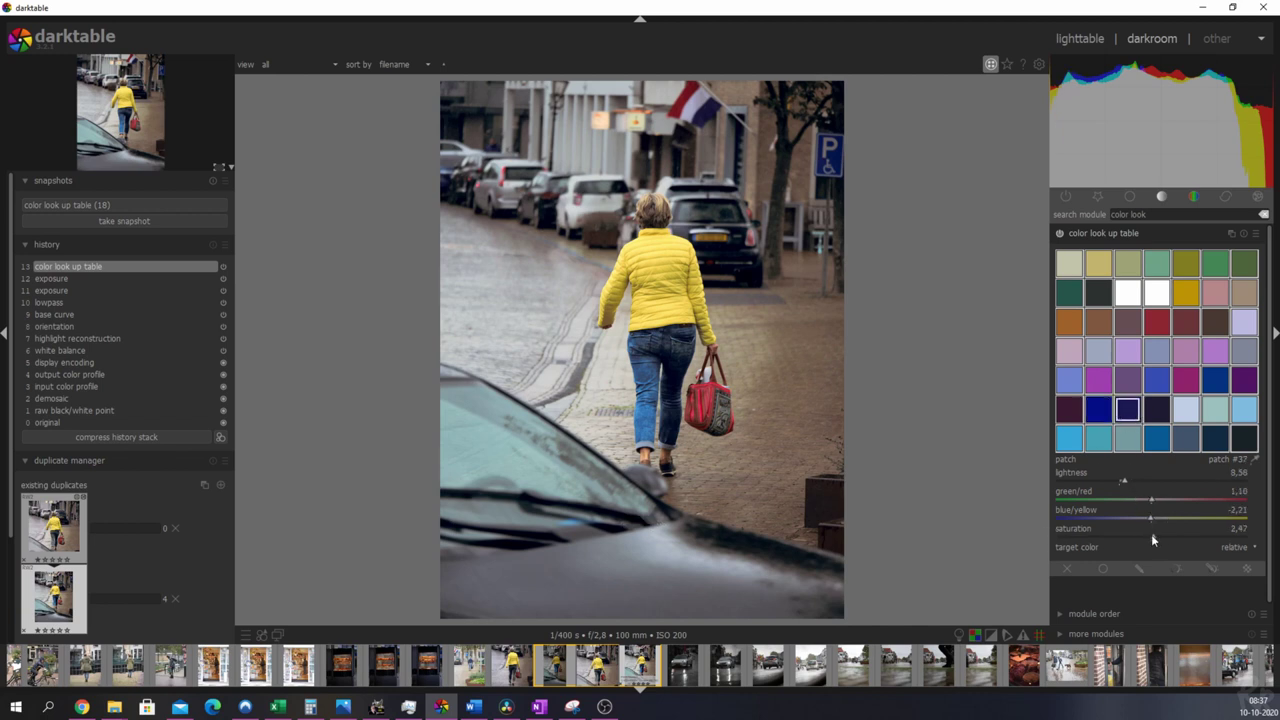
pyautogui.moveTo(1150, 535); pyautogui.dragTo(1019, 535)
pyautogui.click(1181, 418)
pyautogui.moveTo(1147, 536); pyautogui.dragTo(1043, 530)
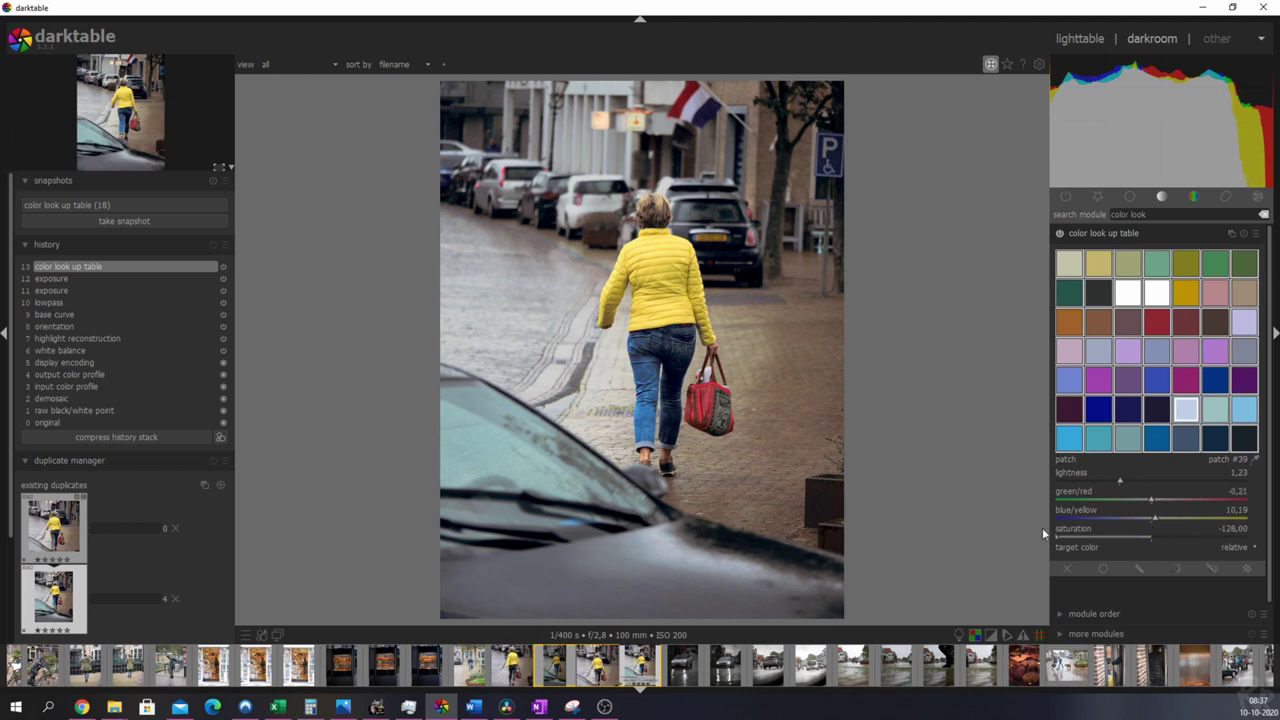
# Step: Desaturate the second light blue, cyan, grey-teal, dark blue and navy patches
pyautogui.click(1246, 408)
pyautogui.moveTo(1148, 538); pyautogui.dragTo(1029, 536)
pyautogui.click(1069, 438)
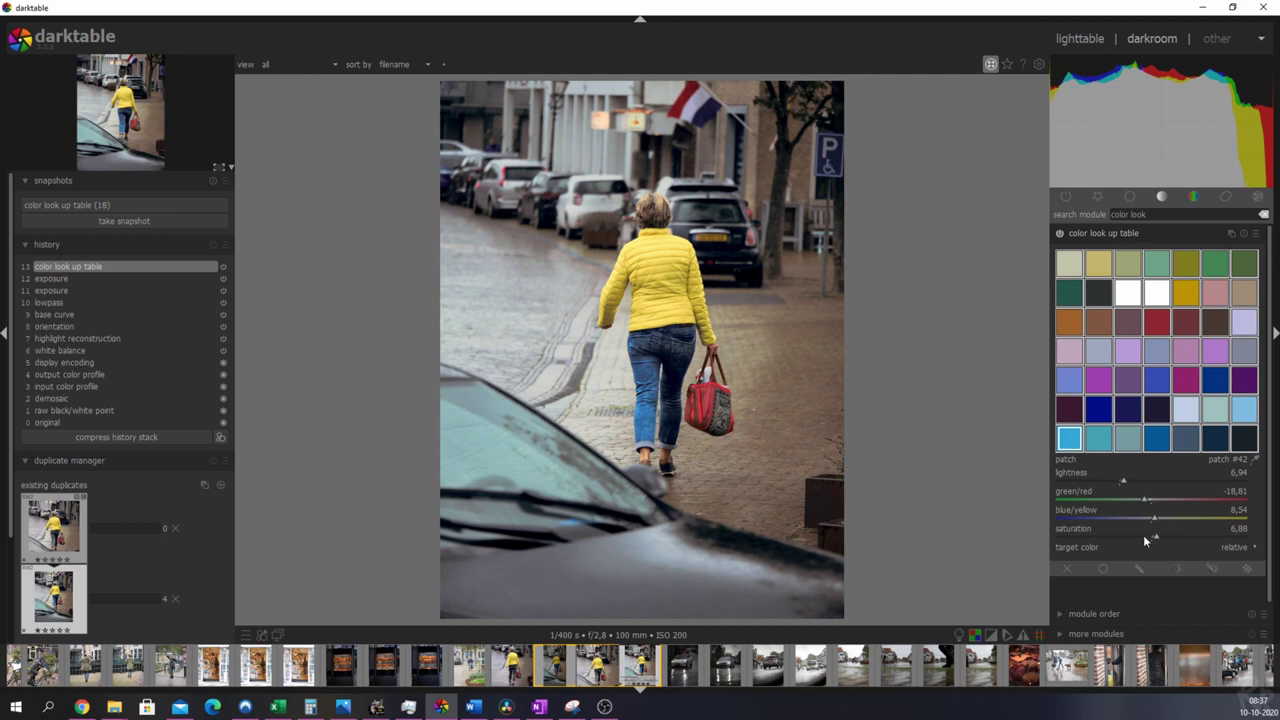
pyautogui.moveTo(1147, 541); pyautogui.dragTo(1030, 540)
pyautogui.click(1101, 440)
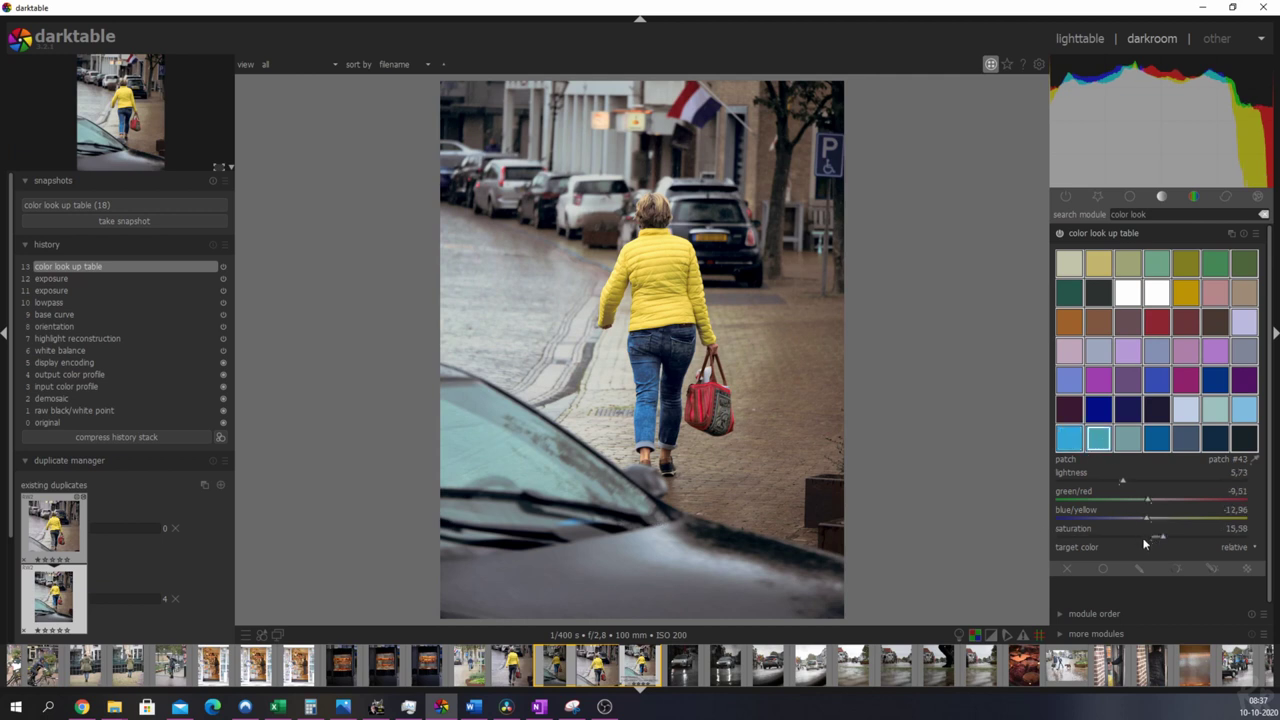
pyautogui.click(1127, 438)
pyautogui.moveTo(1155, 540); pyautogui.dragTo(1049, 541)
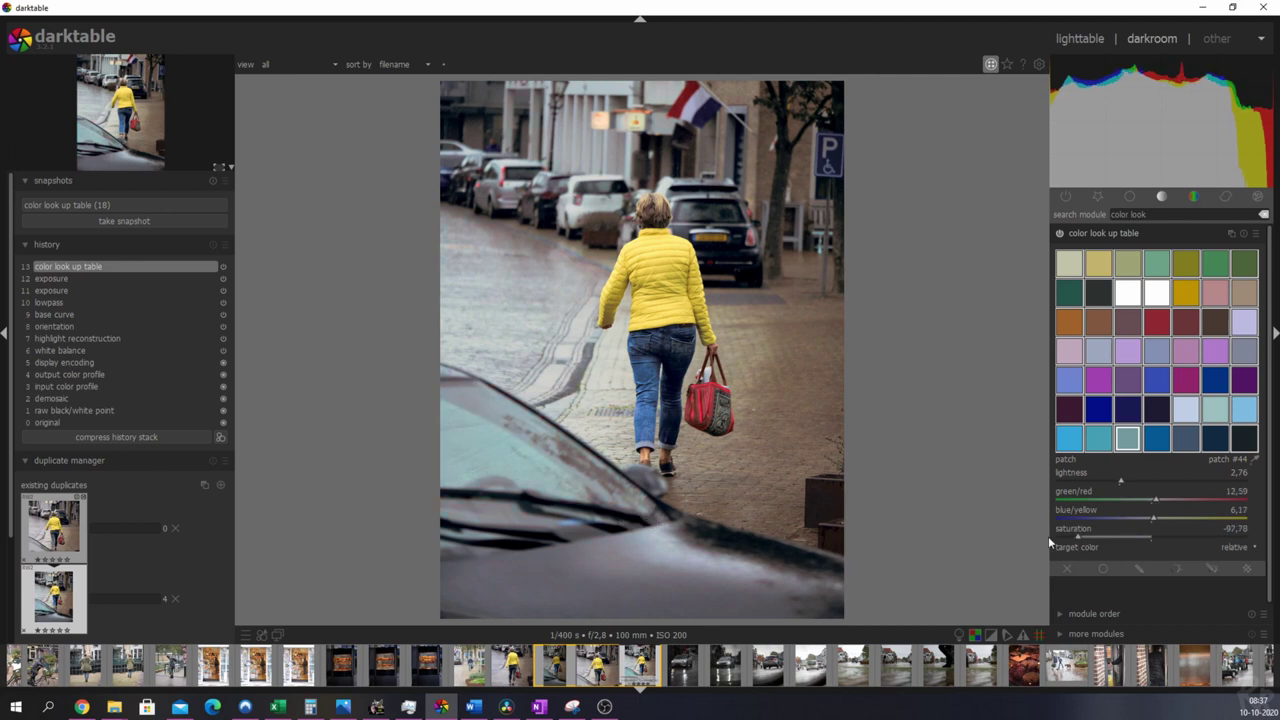
pyautogui.click(1158, 440)
pyautogui.moveTo(1162, 539); pyautogui.dragTo(1054, 540)
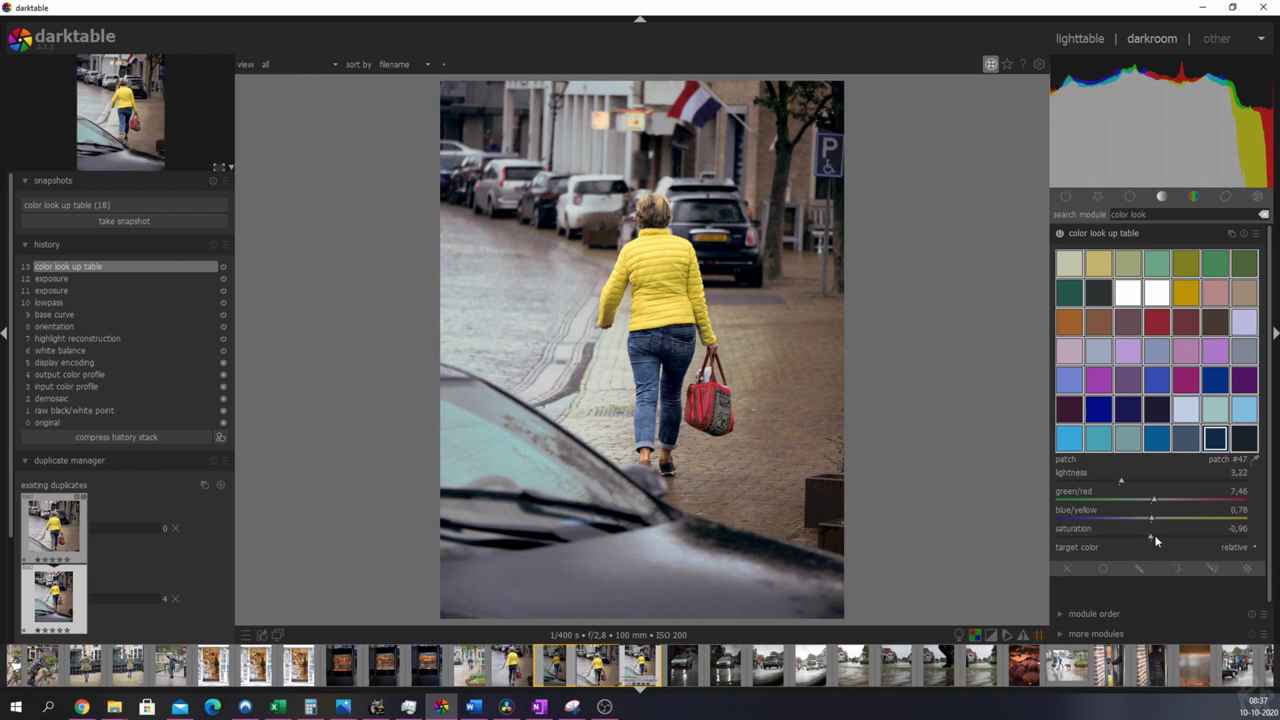
pyautogui.moveTo(1152, 540); pyautogui.dragTo(1018, 535)
# Step: Sample the foreground car to select patch #40 and drag its saturation to -128
pyautogui.click(1254, 459)
pyautogui.click(485, 443)
pyautogui.click(1212, 409)
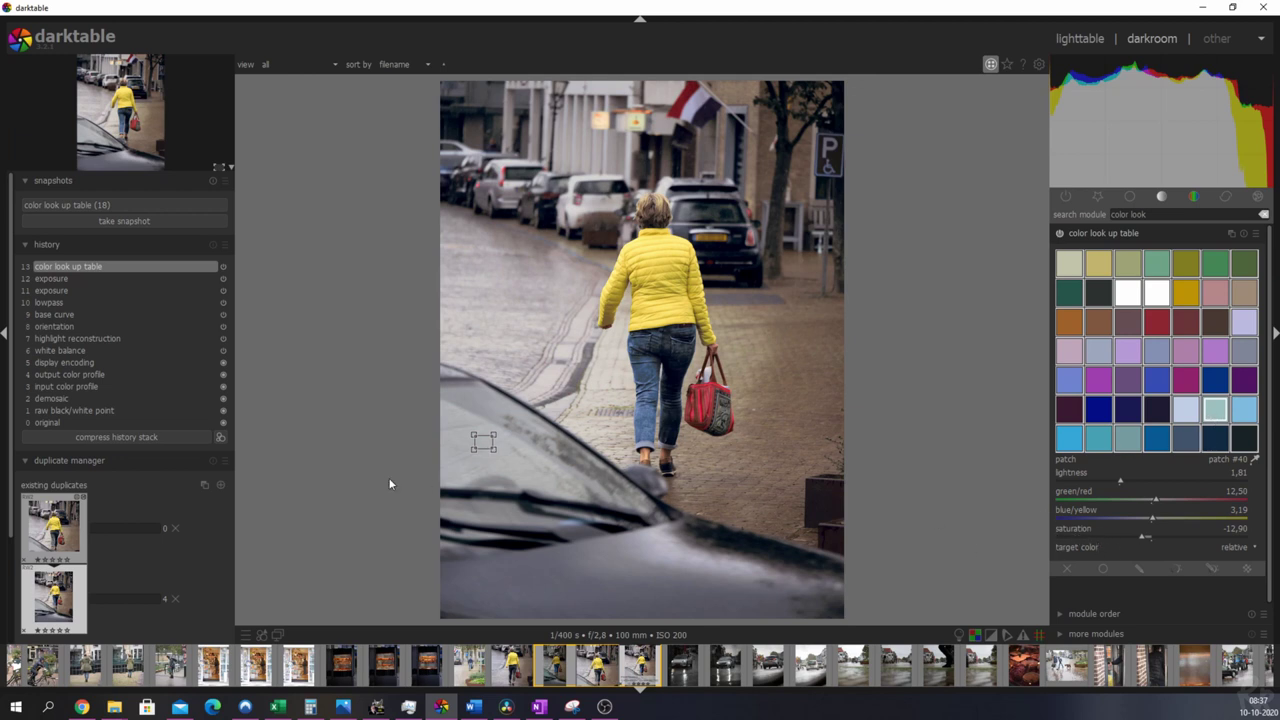
pyautogui.click(1256, 461)
pyautogui.moveTo(1142, 537); pyautogui.dragTo(1036, 541)
# Step: Reselect the dark navy patch #47 in the color look up table
pyautogui.click(1214, 440)
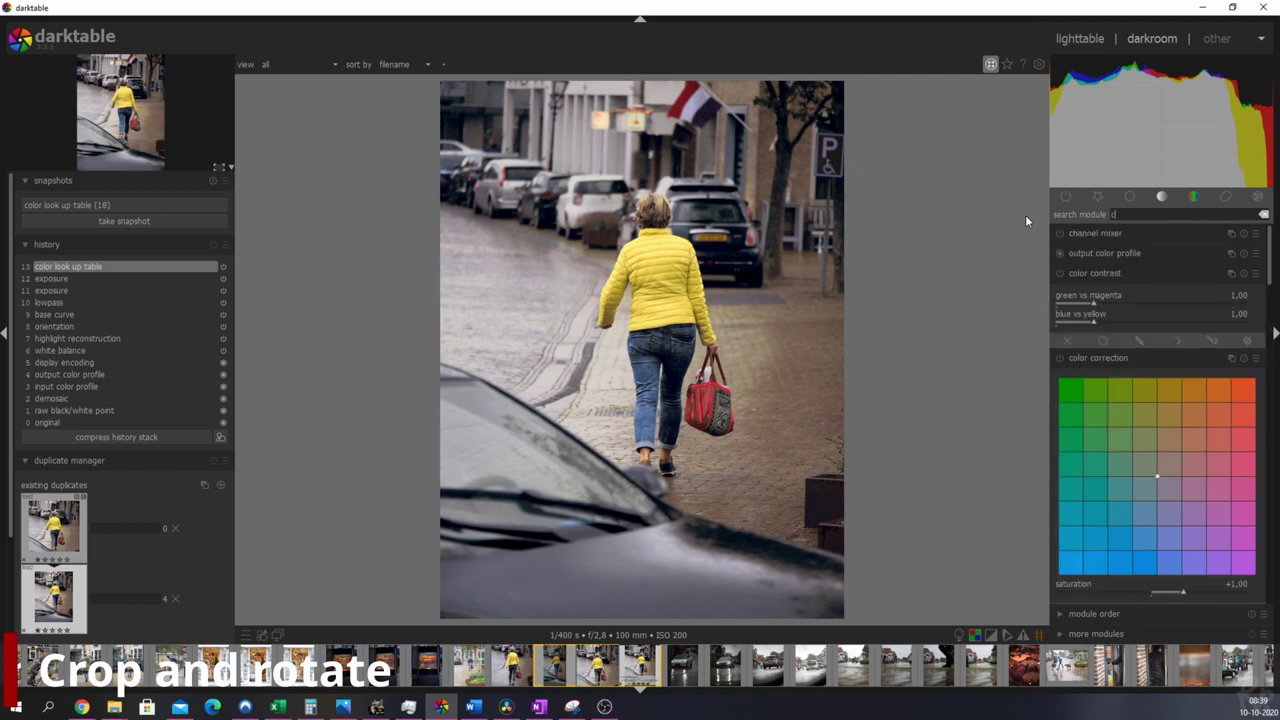
# Step: Enable crop and rotate with a square frame, position it around the woman, and apply
pyautogui.click(1088, 233)
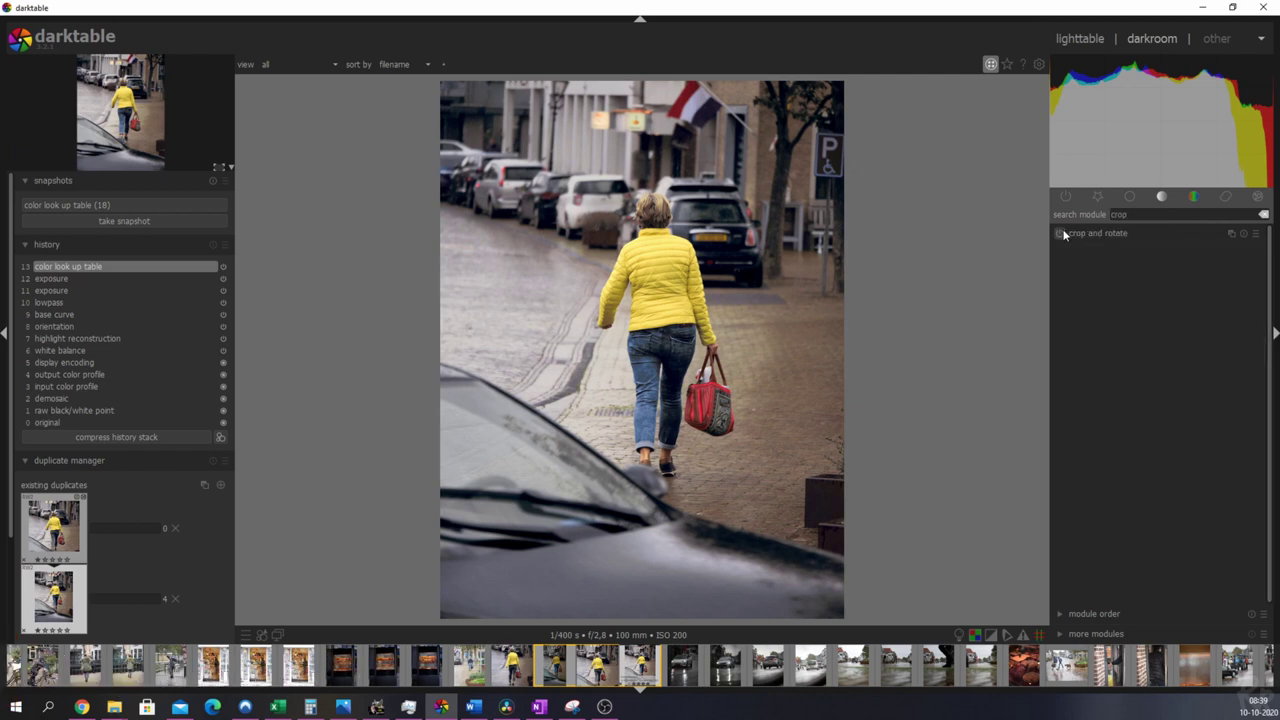
pyautogui.click(1059, 233)
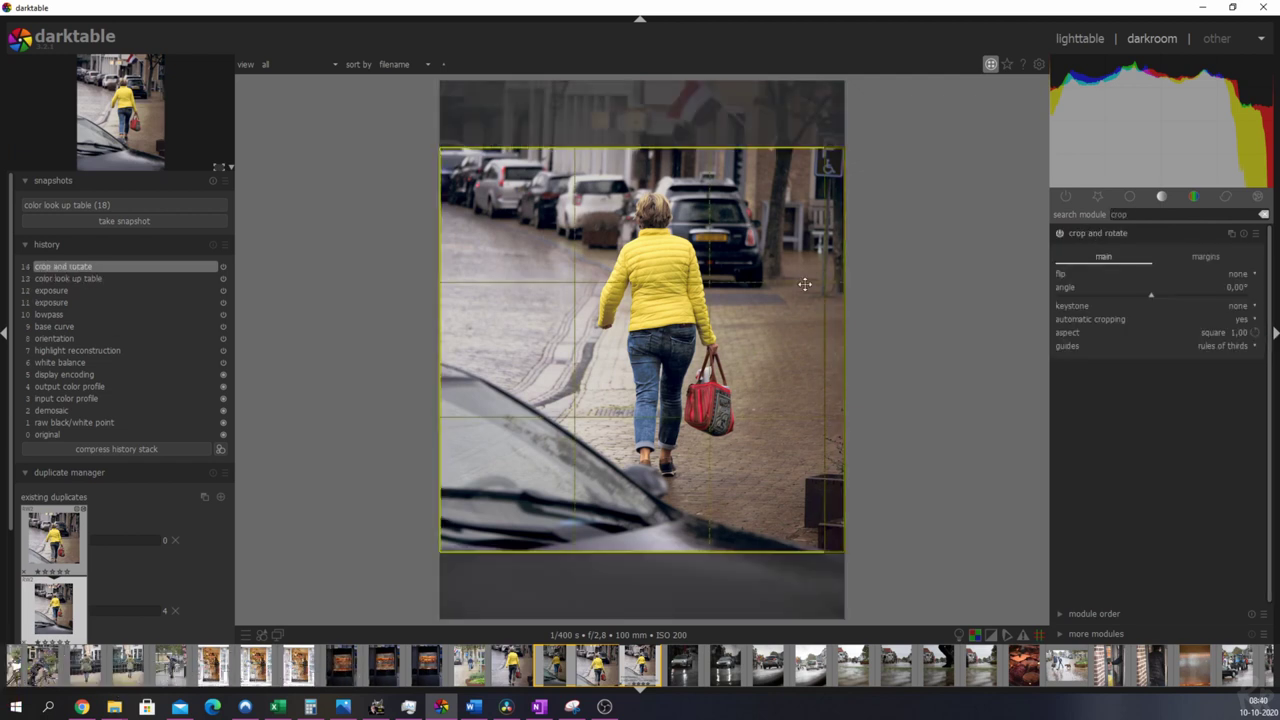
pyautogui.moveTo(653, 383); pyautogui.dragTo(652, 332)
pyautogui.moveTo(450, 116); pyautogui.dragTo(624, 339)
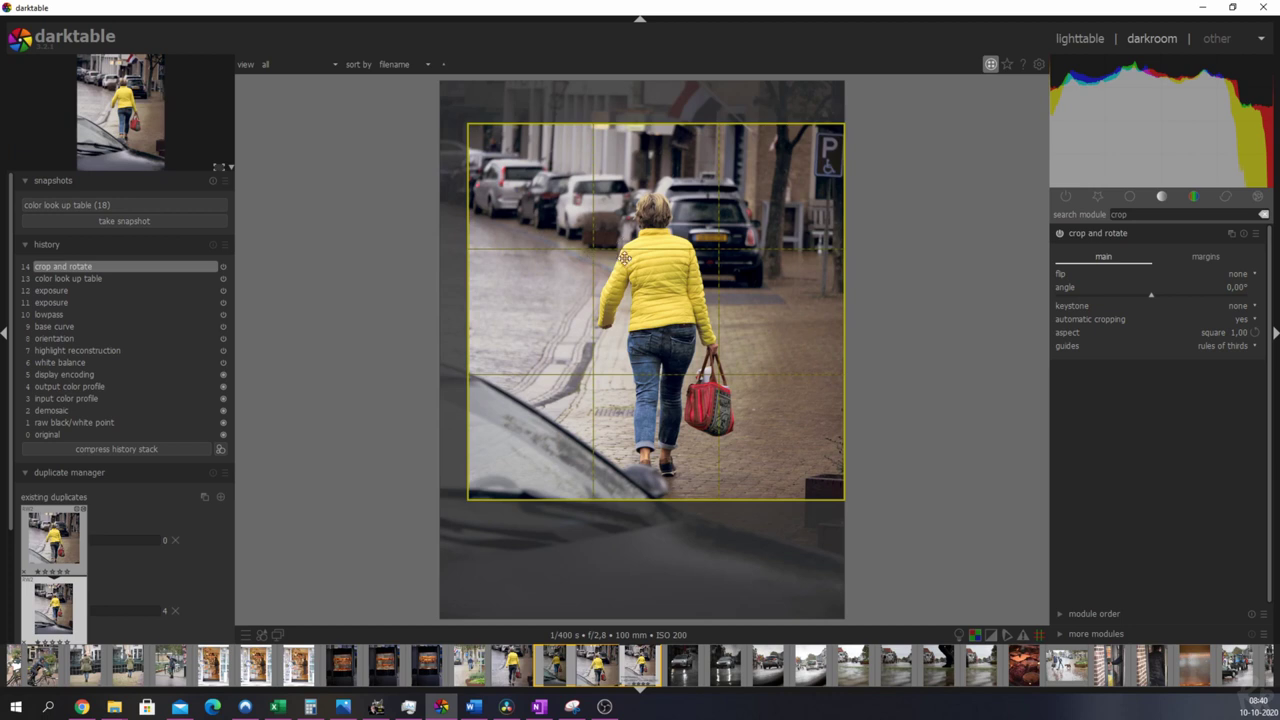
pyautogui.moveTo(668, 284); pyautogui.dragTo(677, 273)
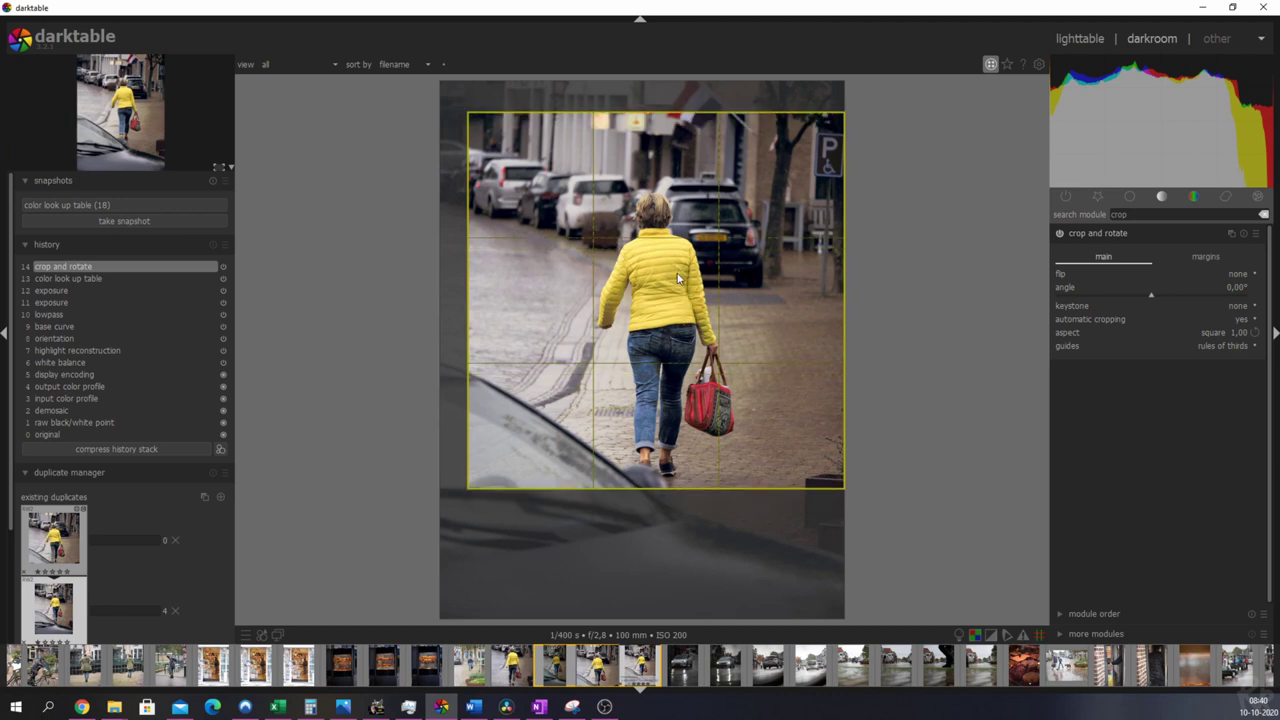
pyautogui.press('Return')
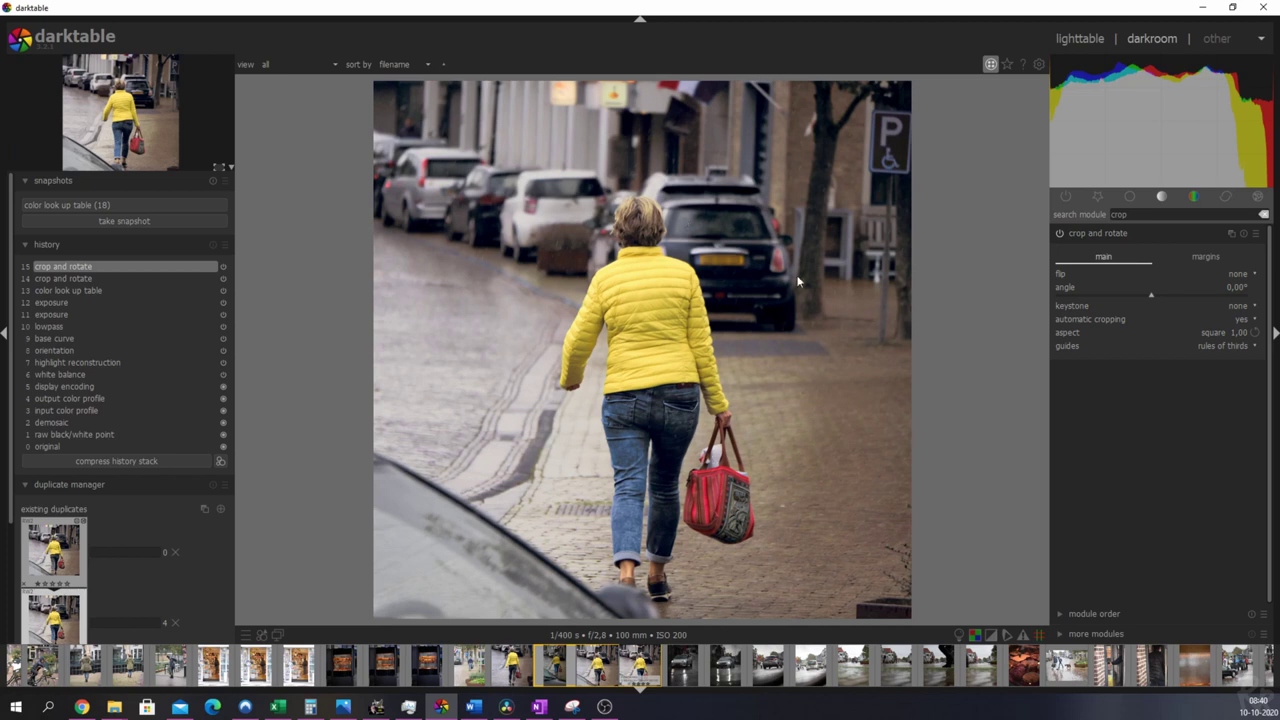
# Step: Search 'colo', select the red patch in color look up table, and lower its lightness
pyautogui.doubleClick(1140, 215)
pyautogui.write('colo')
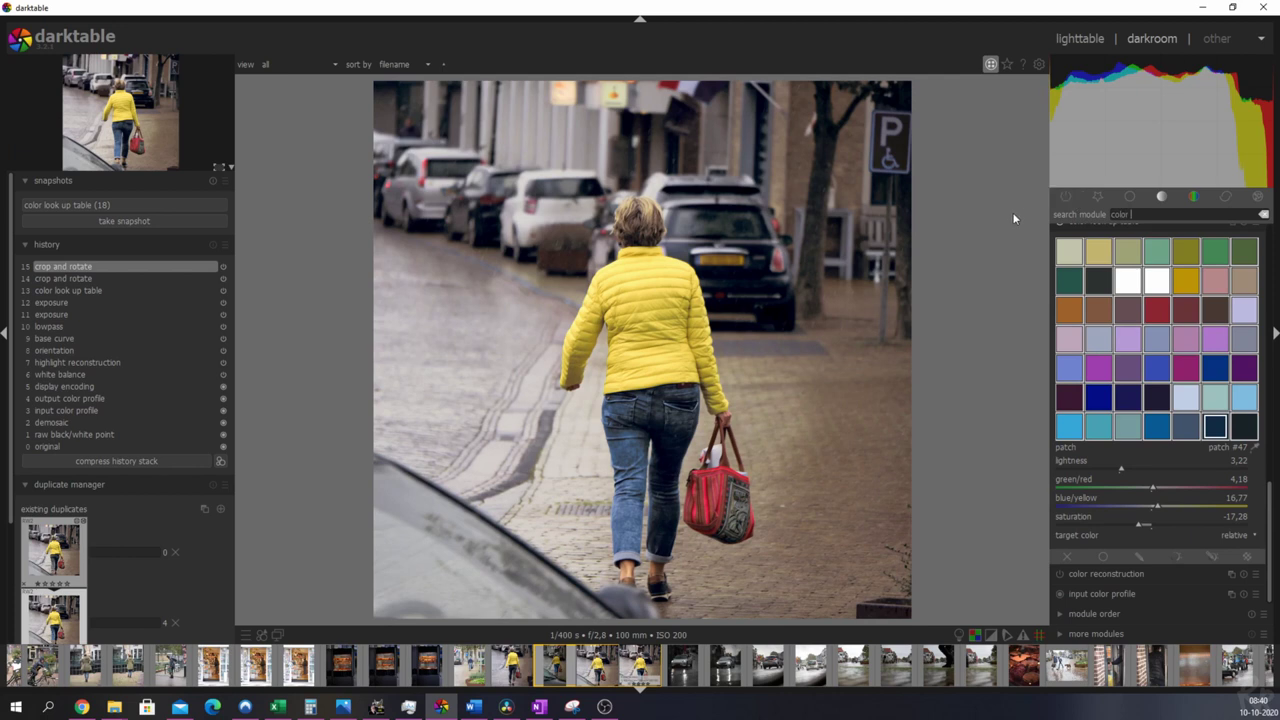
pyautogui.scroll(3, 1157, 365)
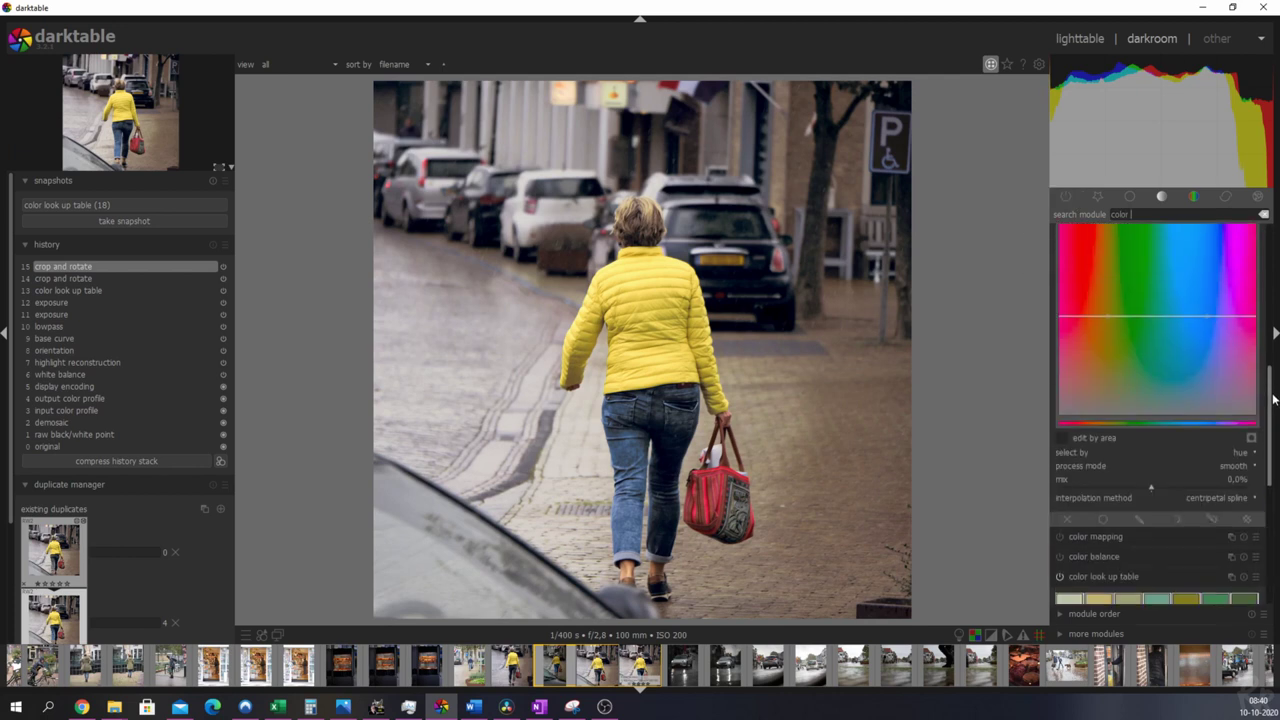
pyautogui.click(1156, 396)
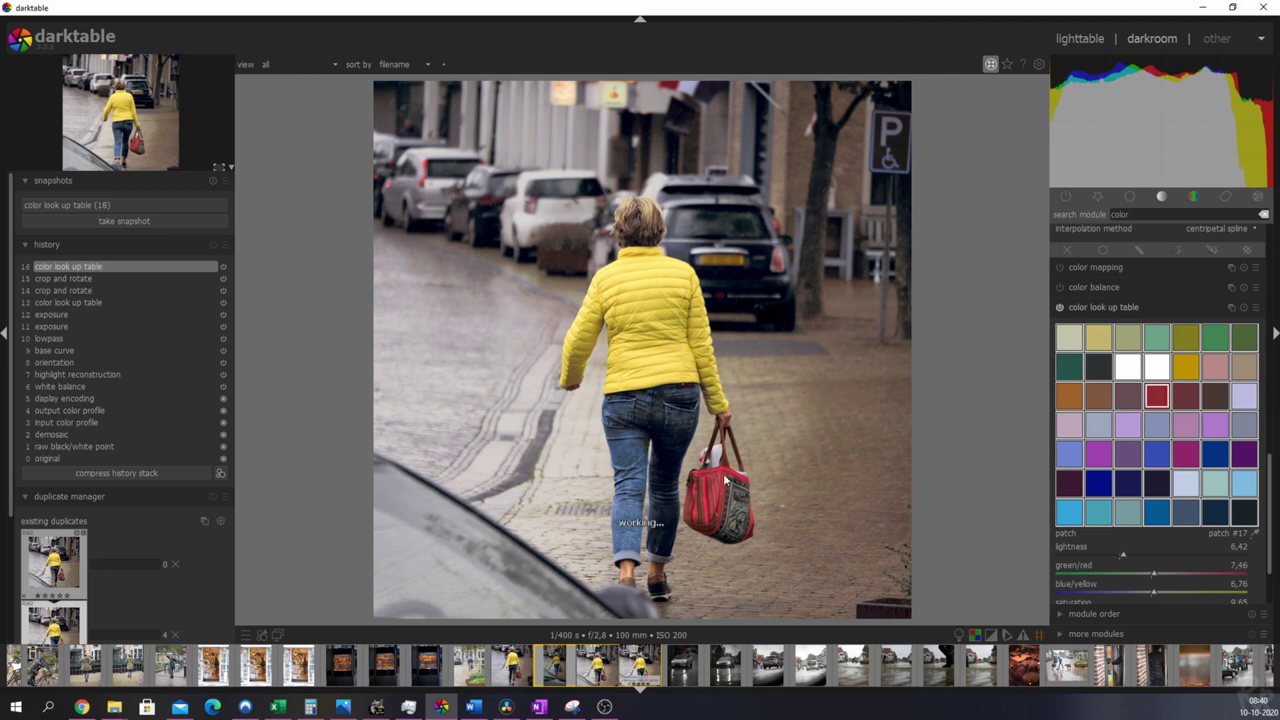
pyautogui.scroll(-1, 1233, 549)
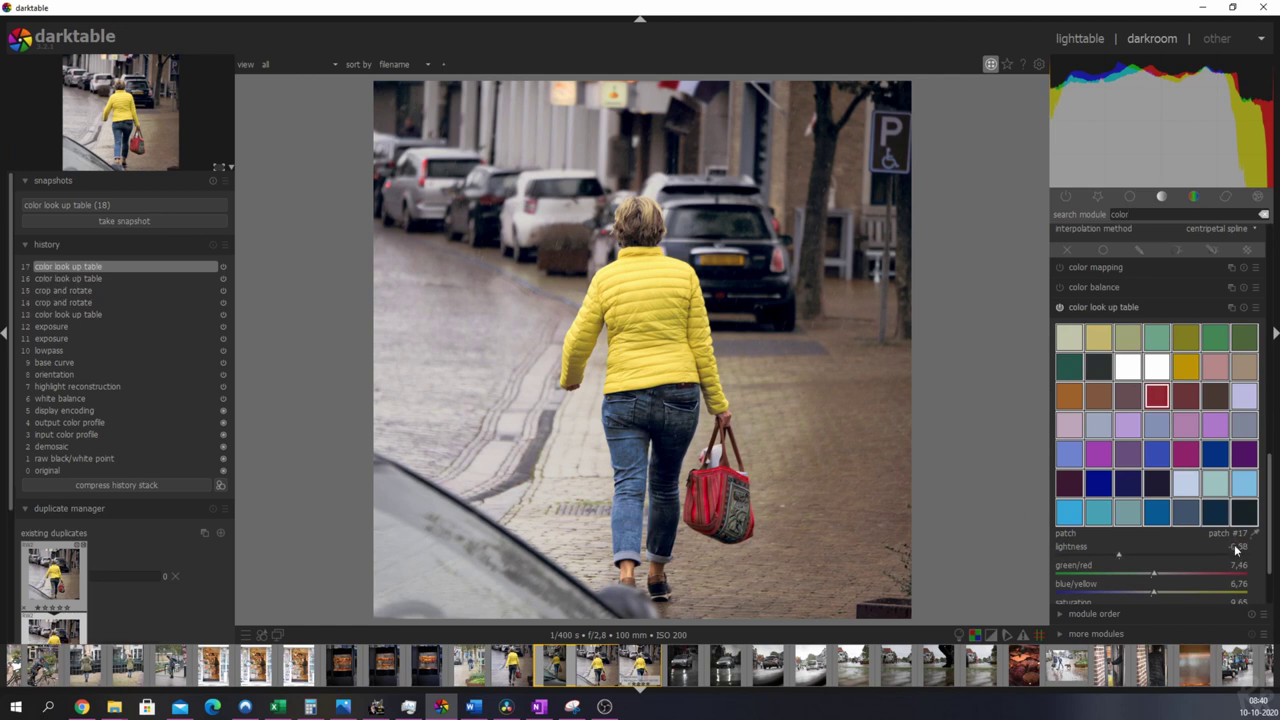
pyautogui.scroll(-1, 1238, 553)
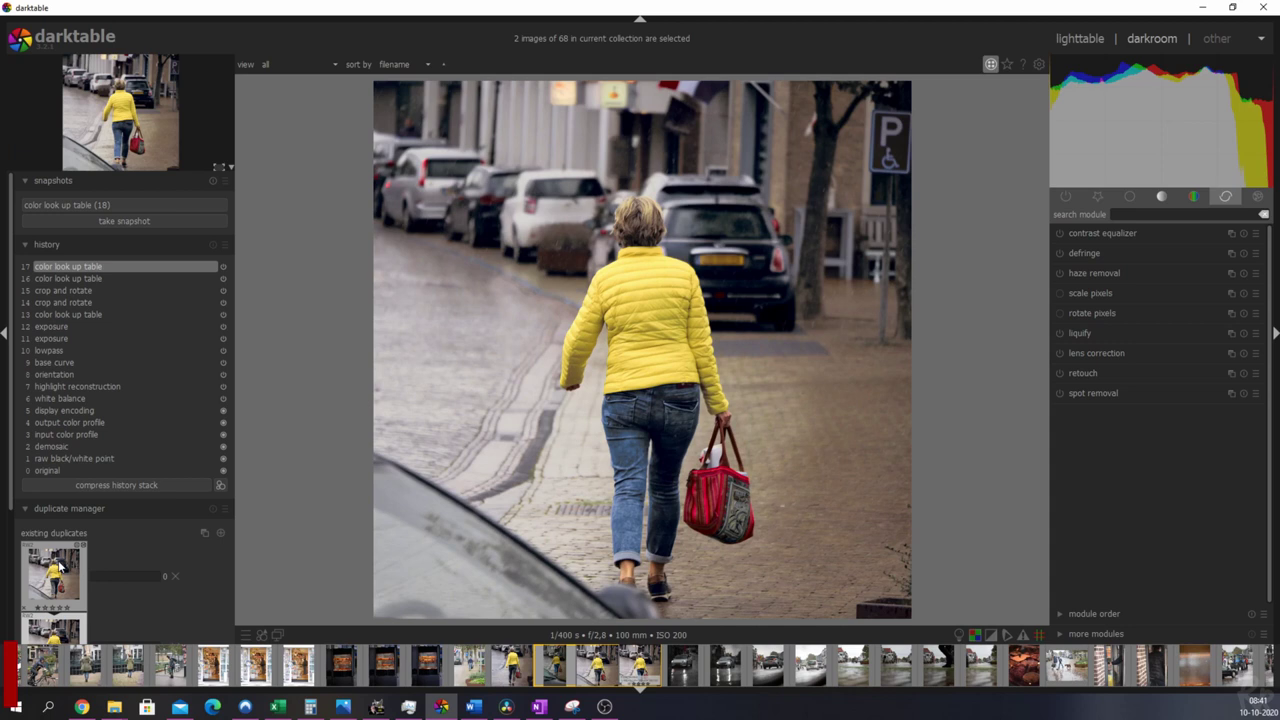
# Step: Toggle the 'color look up table (18)' snapshot and drag the split to compare versions
pyautogui.click(63, 268)
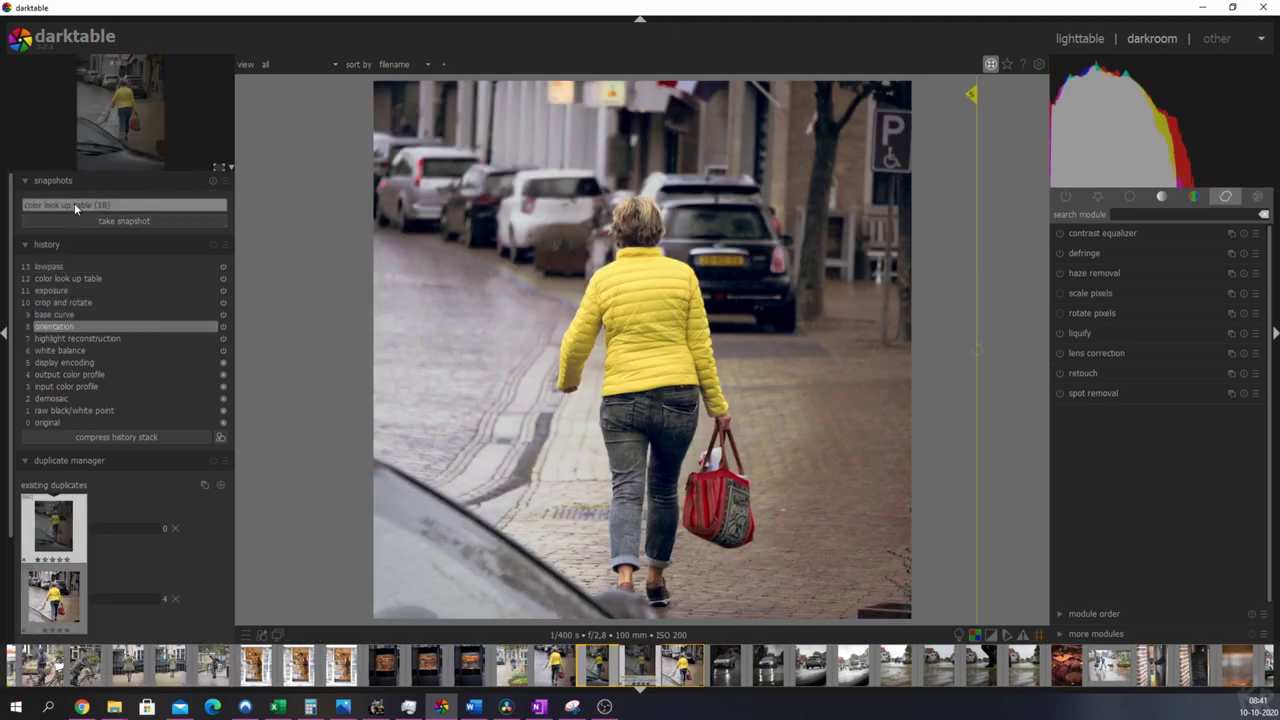
pyautogui.click(74, 203)
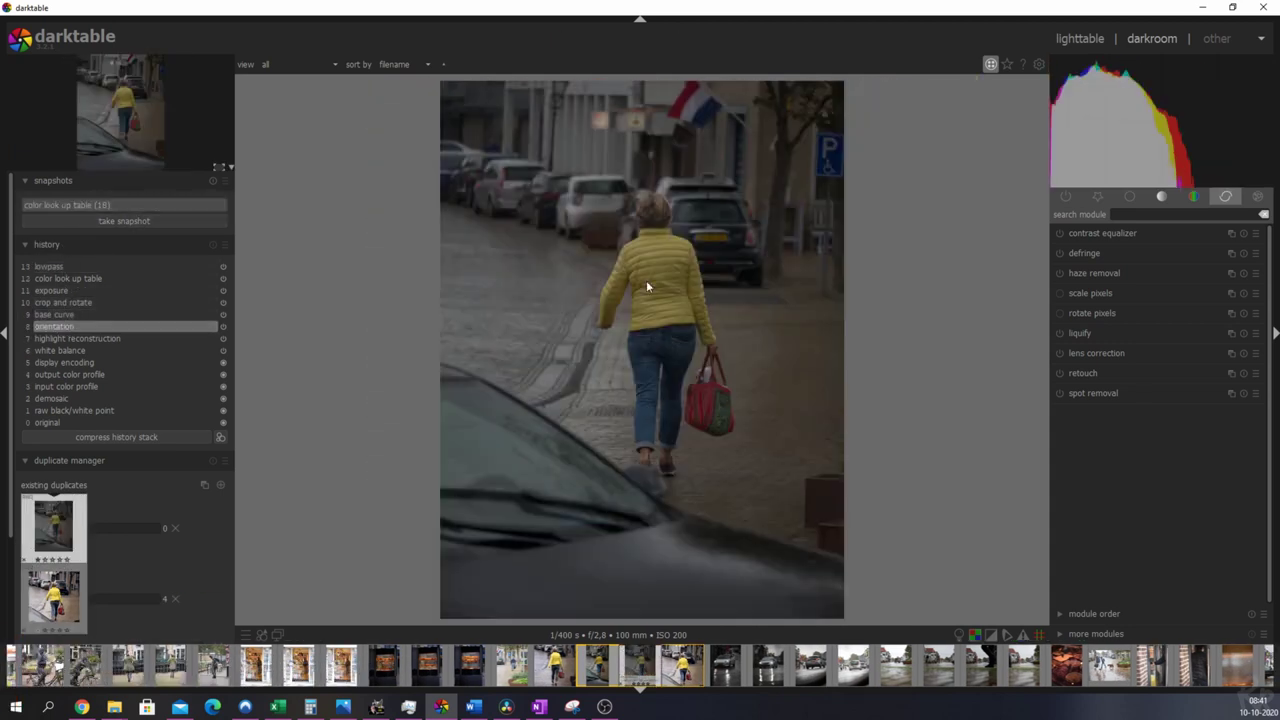
pyautogui.click(62, 205)
pyautogui.moveTo(894, 341); pyautogui.dragTo(964, 347)
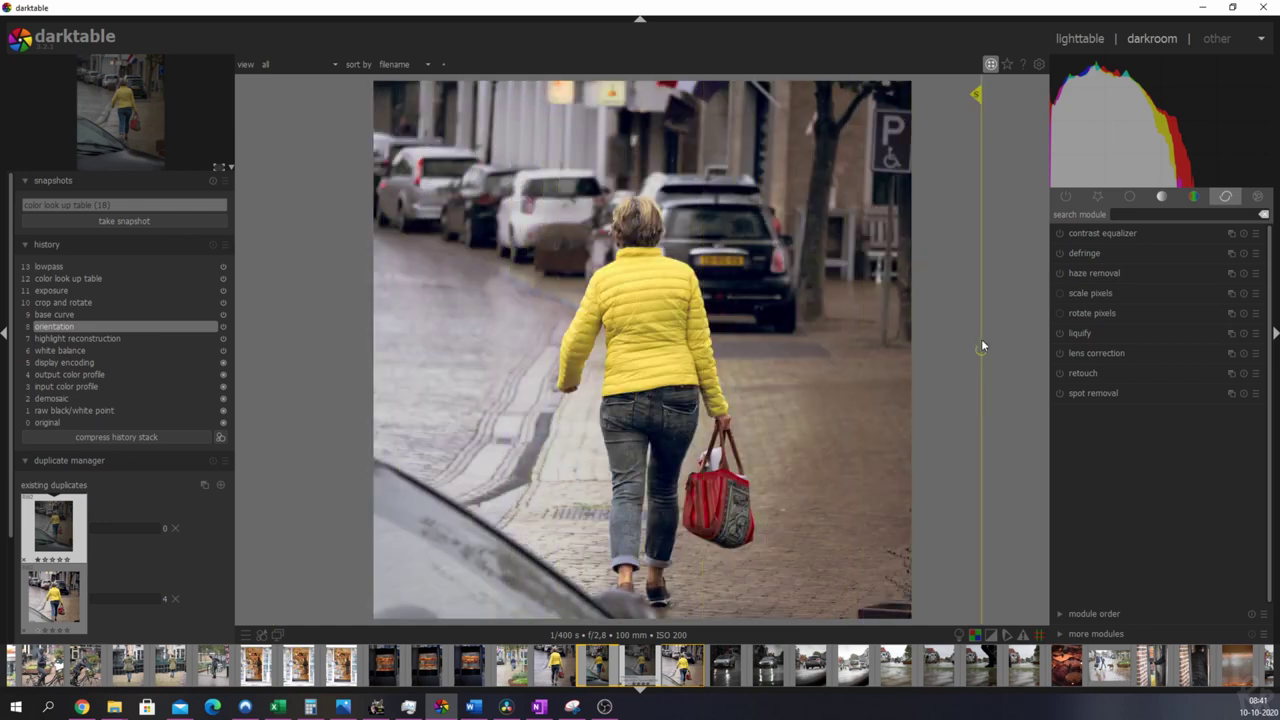